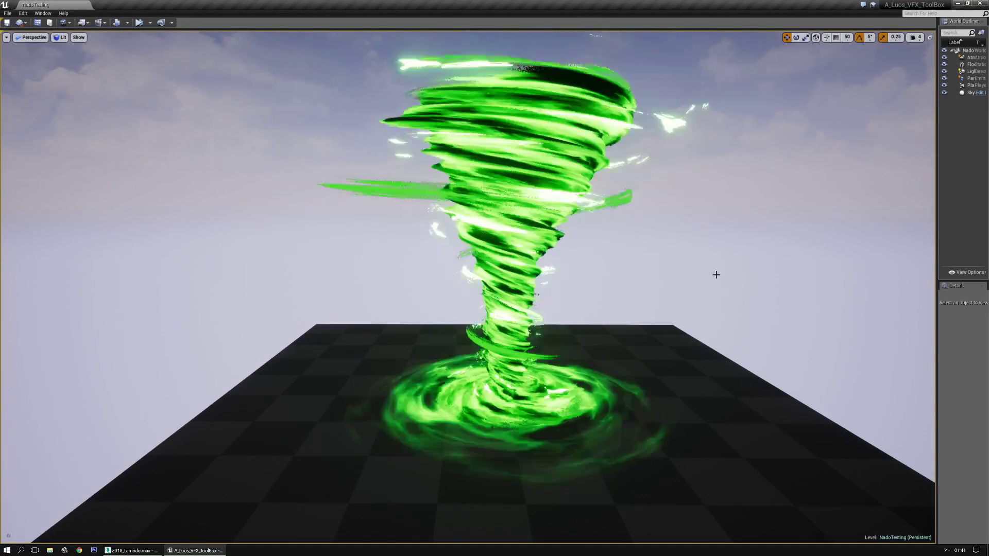
- Orbit and dolly the level camera in closer to the green tornado
{"action": "right_click_drag", "start_coordinate": [715, 274], "coordinate": [730, 287]}
{"action": "key", "text": "w"}
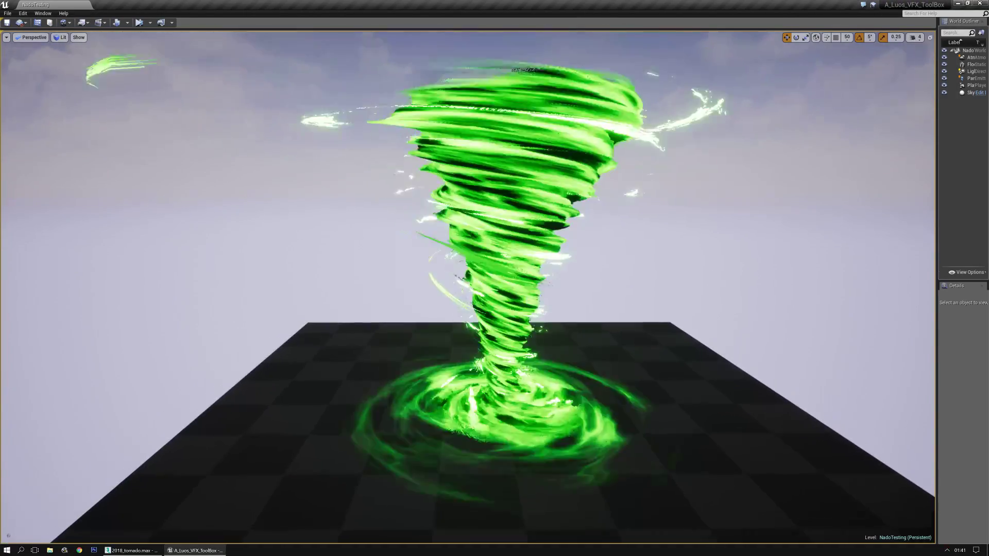
{"action": "key", "text": "s"}
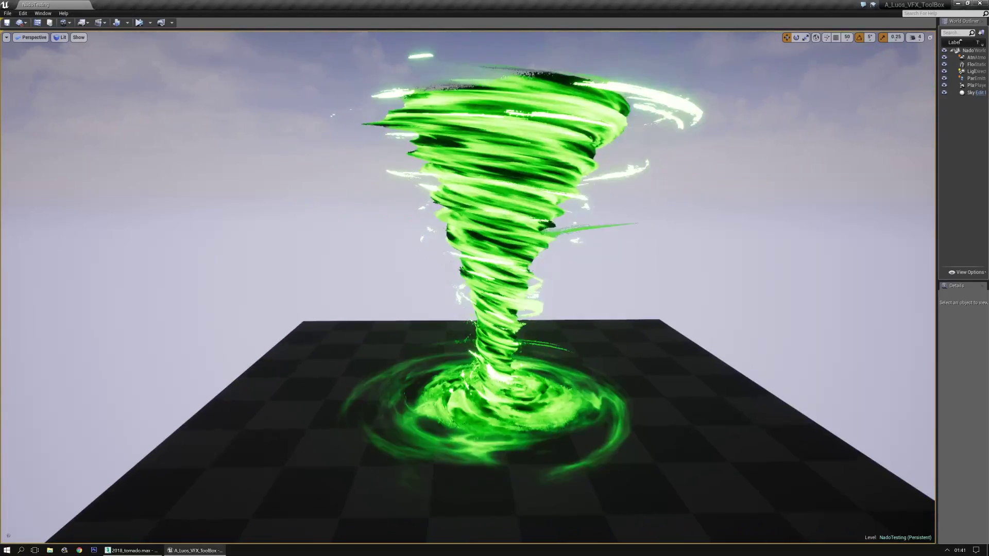
{"action": "key", "text": "w"}
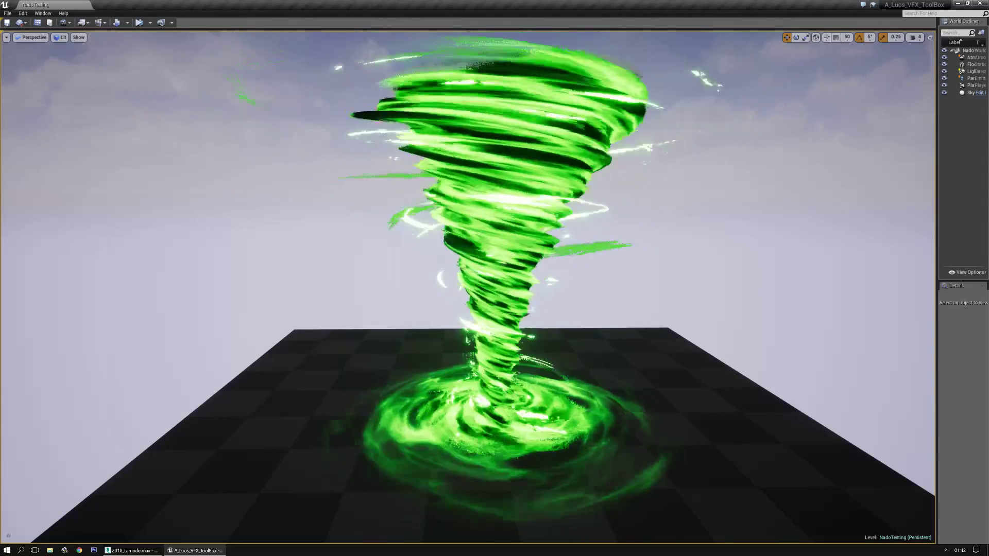
- Bring up the tornado material parameters and set Color1 to orange
{"action": "key", "text": "alt+Tab"}
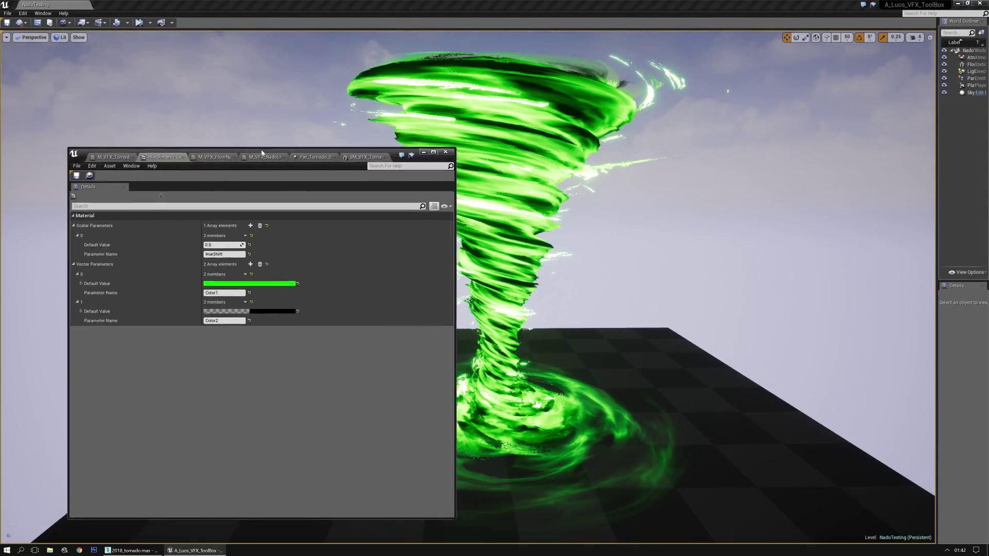
{"action": "left_click_drag", "start_coordinate": [262, 153], "coordinate": [213, 90]}
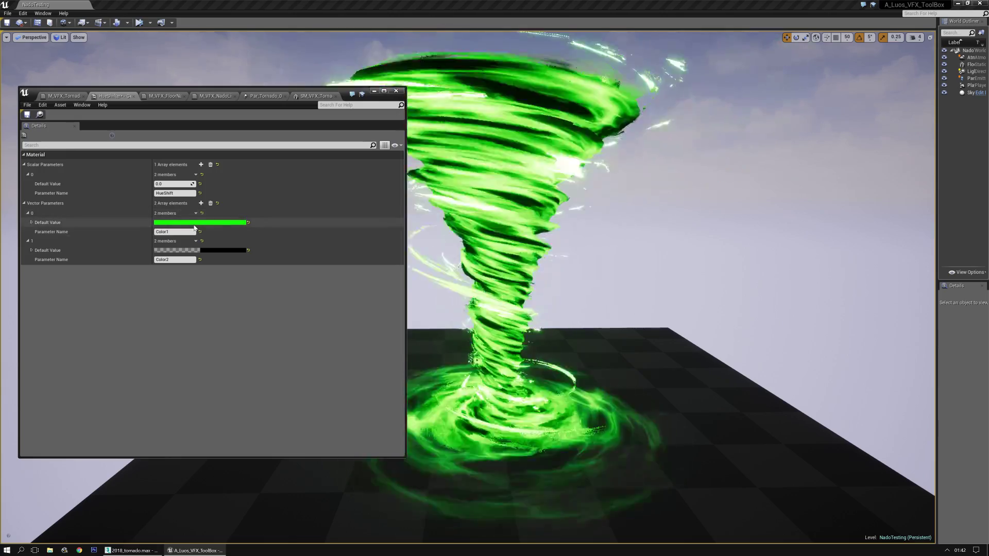
{"action": "left_click", "coordinate": [196, 223]}
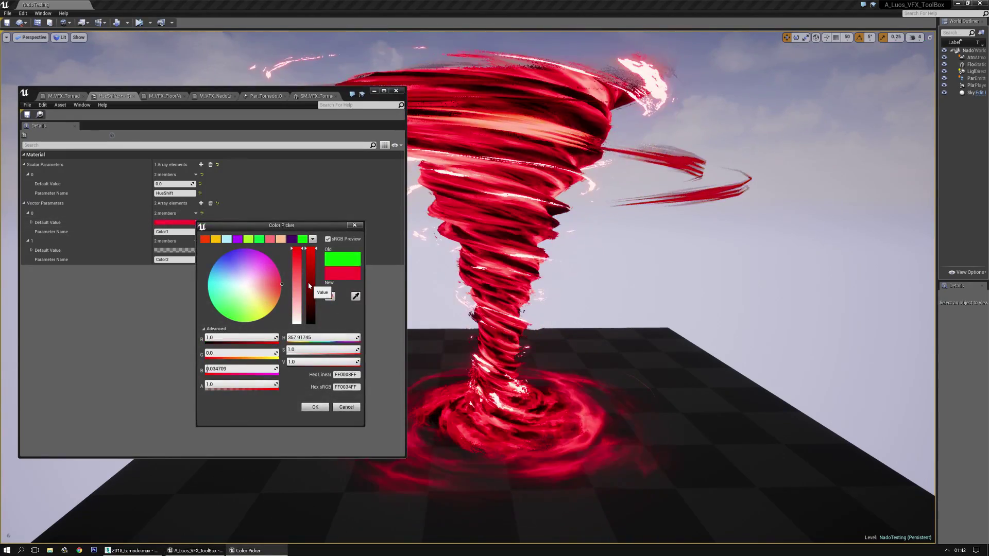
{"action": "left_click_drag", "start_coordinate": [213, 278], "coordinate": [245, 302]}
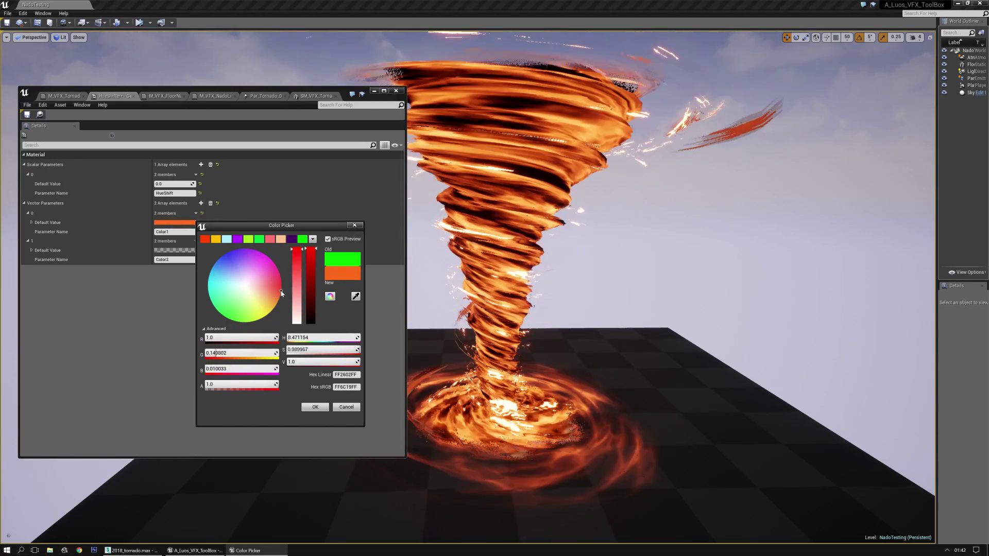
{"action": "left_click", "coordinate": [315, 408]}
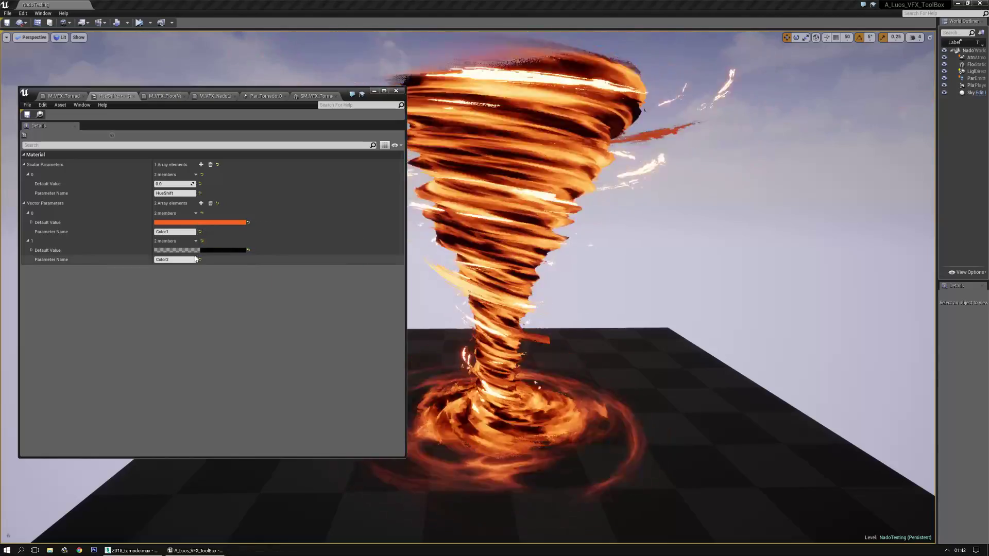
- Try pink and another hue for Color2, then cancel the change
{"action": "left_click", "coordinate": [220, 250]}
{"action": "left_click", "coordinate": [231, 301]}
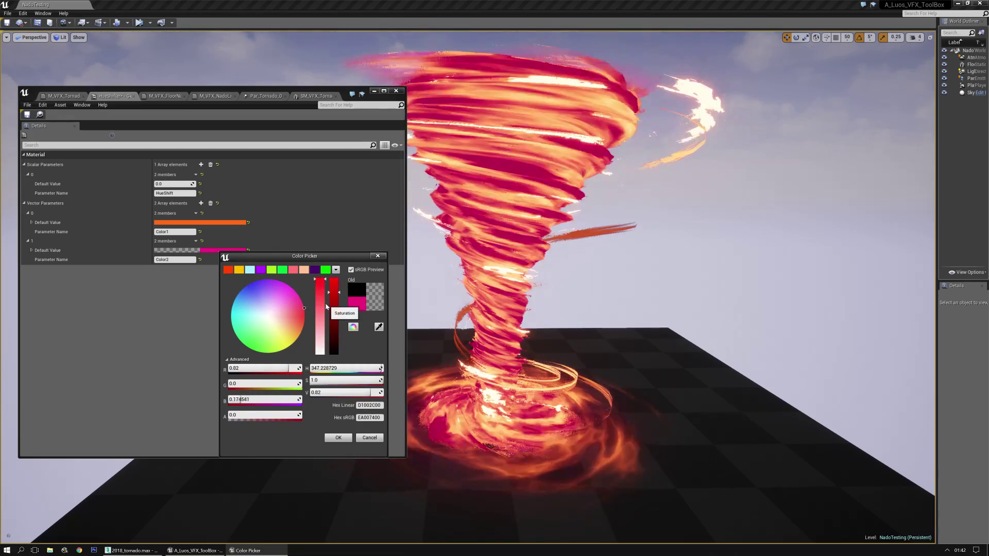
{"action": "mouse_move", "coordinate": [287, 323]}
{"action": "left_mouse_down"}
{"action": "mouse_move", "coordinate": [282, 356]}
{"action": "mouse_move", "coordinate": [254, 303]}
{"action": "mouse_move", "coordinate": [291, 283]}
{"action": "left_mouse_up"}
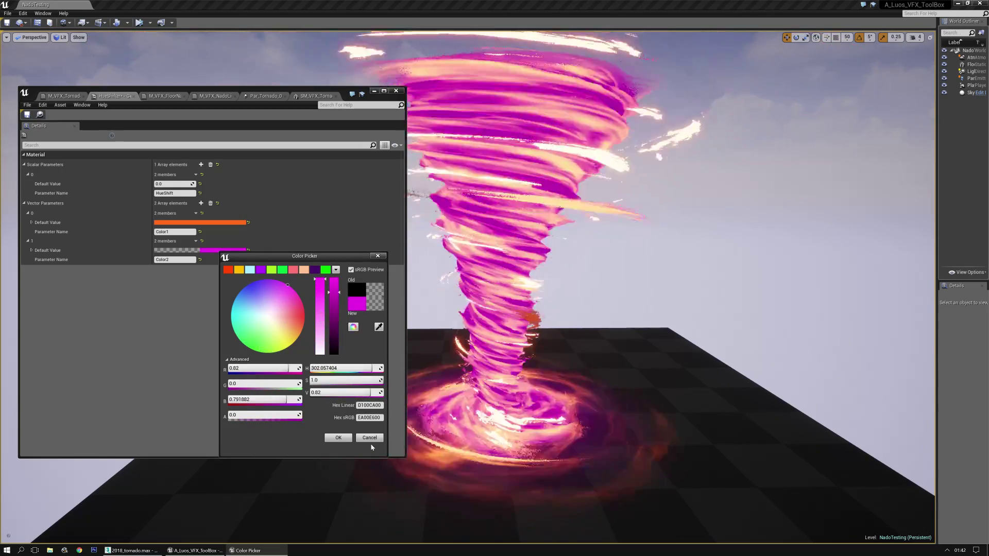
{"action": "left_click", "coordinate": [370, 439]}
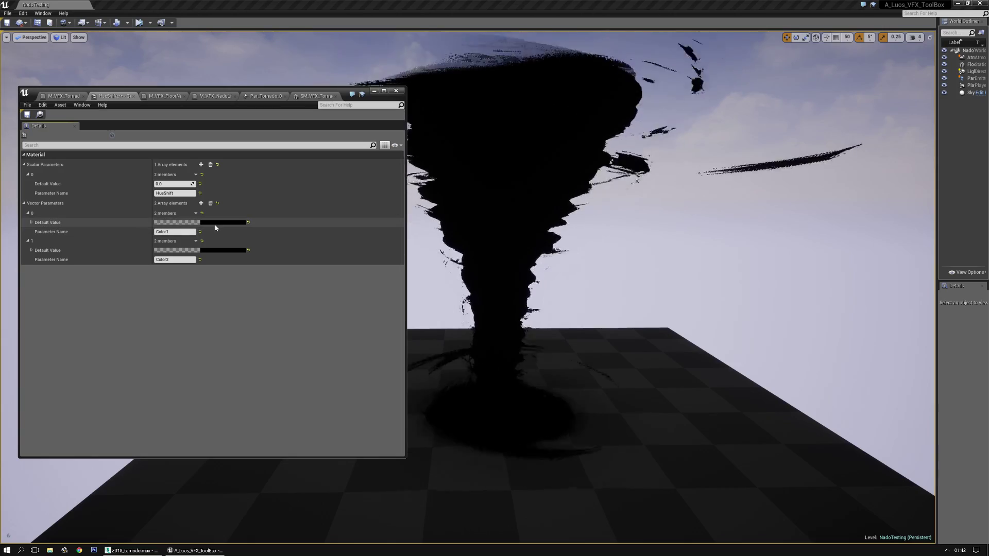
- Revert Color1 to green and bring up the Par_Tornado_01 particle system
{"action": "left_click", "coordinate": [218, 223]}
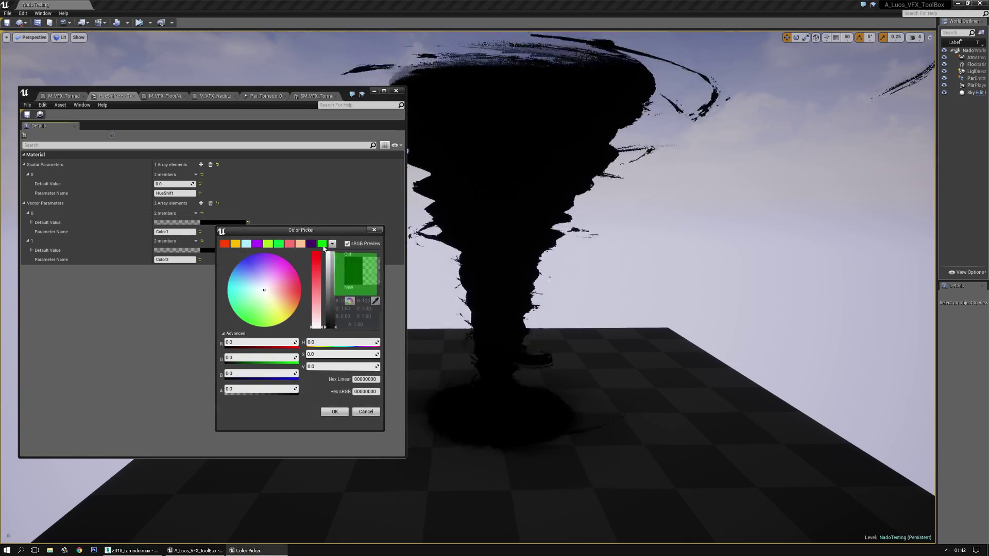
{"action": "left_click", "coordinate": [323, 245]}
{"action": "left_click", "coordinate": [335, 411]}
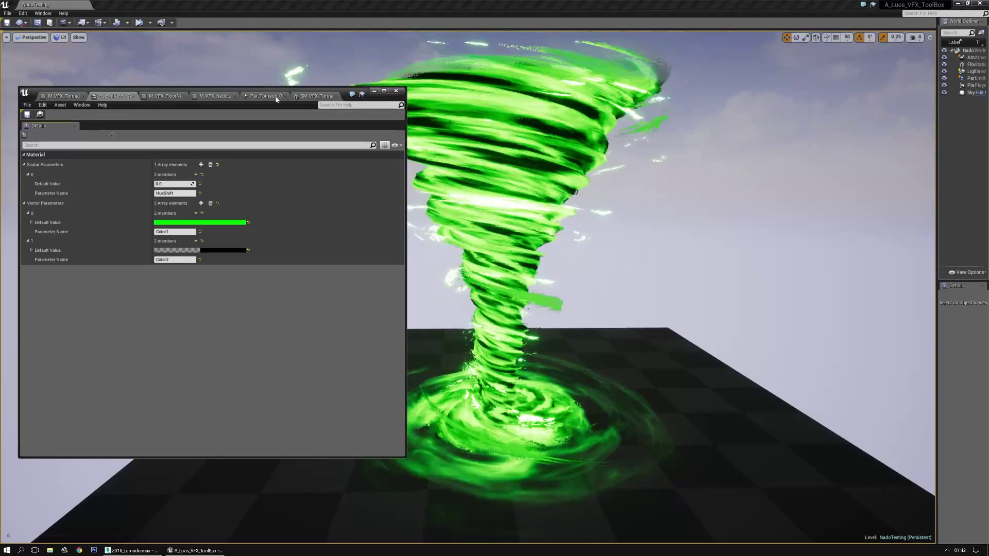
{"action": "left_click", "coordinate": [266, 96]}
- Maximize Cascade, orbit low to view the tornado's base ring, then switch to 3ds Max
{"action": "double_click", "coordinate": [266, 96]}
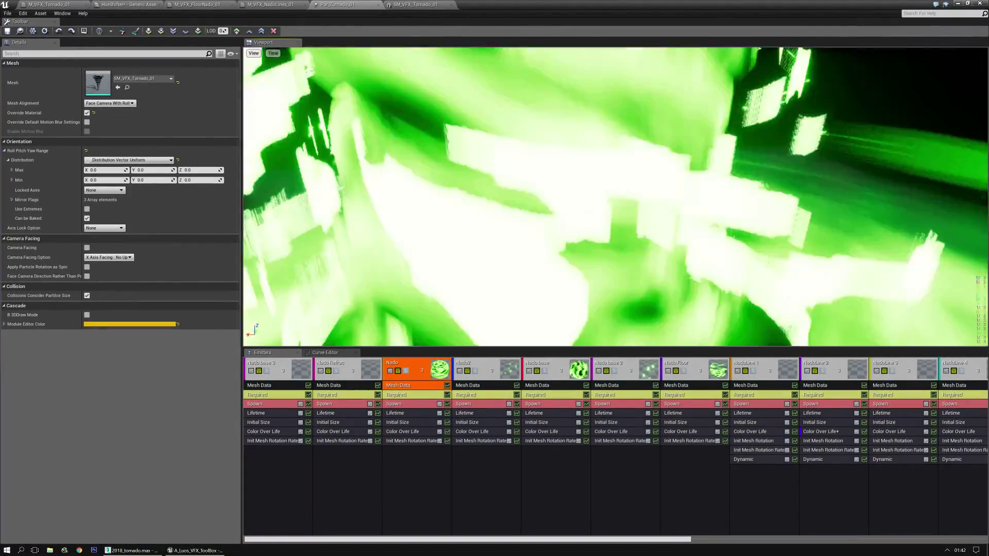
{"action": "scroll", "coordinate": [614, 197], "scroll_direction": "down", "scroll_amount": 5}
{"action": "scroll", "coordinate": [615, 196], "scroll_direction": "up", "scroll_amount": 3}
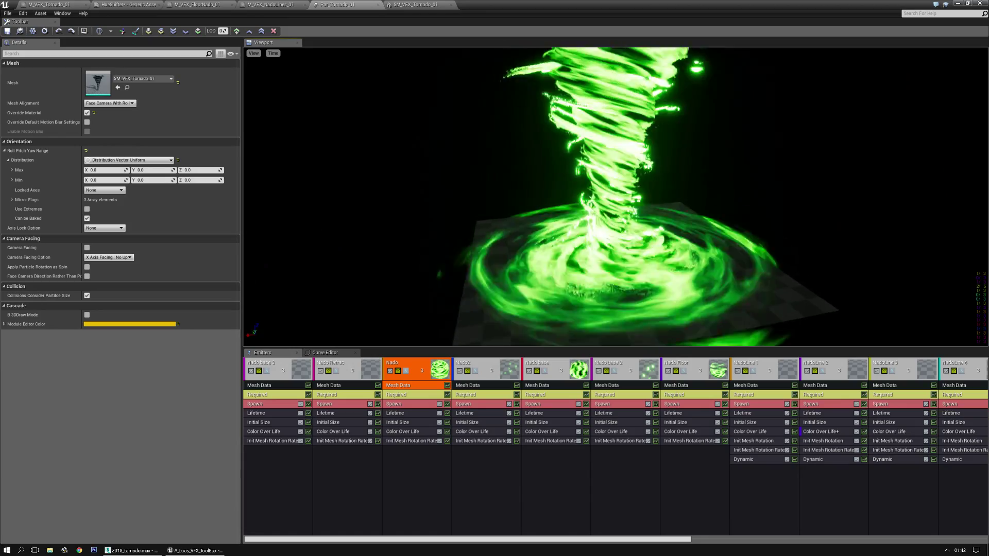
{"action": "left_click_drag", "start_coordinate": [614, 197], "coordinate": [615, 155]}
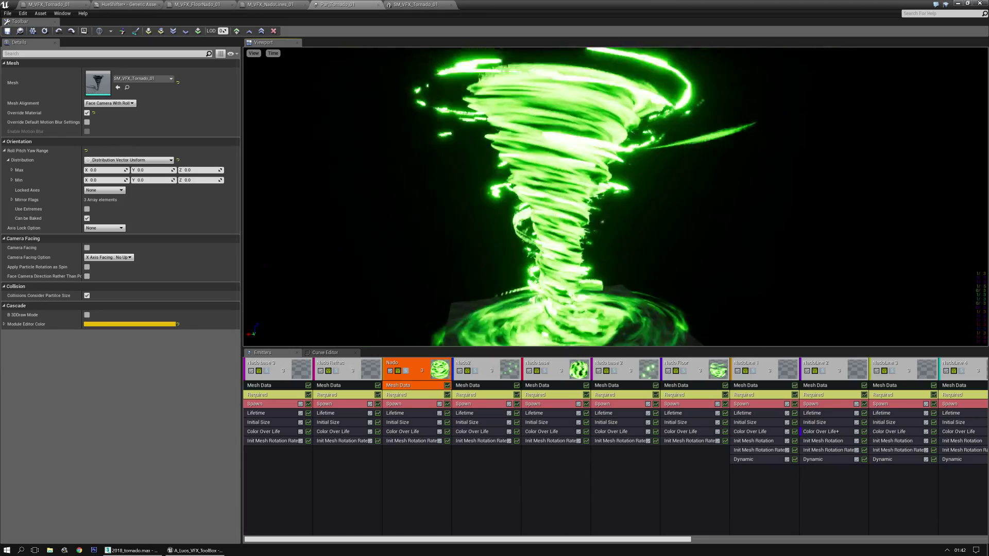
{"action": "left_click_drag", "start_coordinate": [614, 198], "coordinate": [614, 178]}
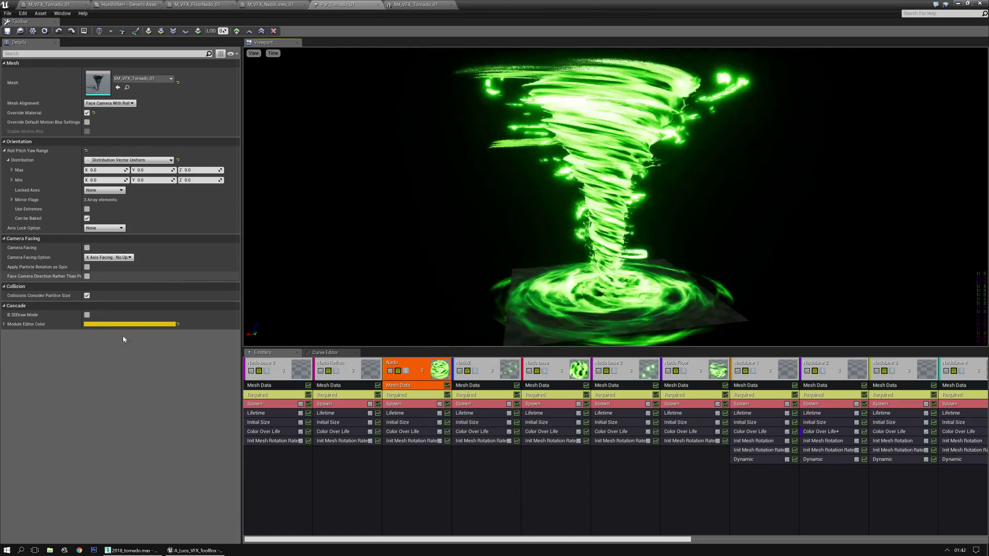
{"action": "mouse_move", "coordinate": [379, 539]}
{"action": "left_mouse_down"}
{"action": "mouse_move", "coordinate": [596, 539]}
{"action": "mouse_move", "coordinate": [342, 529]}
{"action": "left_mouse_up"}
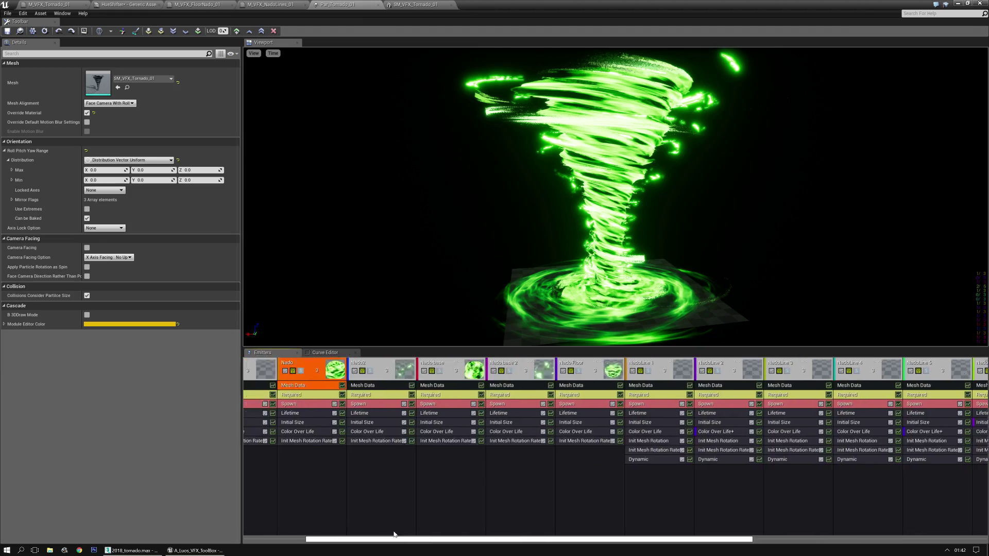
{"action": "left_click_drag", "start_coordinate": [375, 244], "coordinate": [351, 246]}
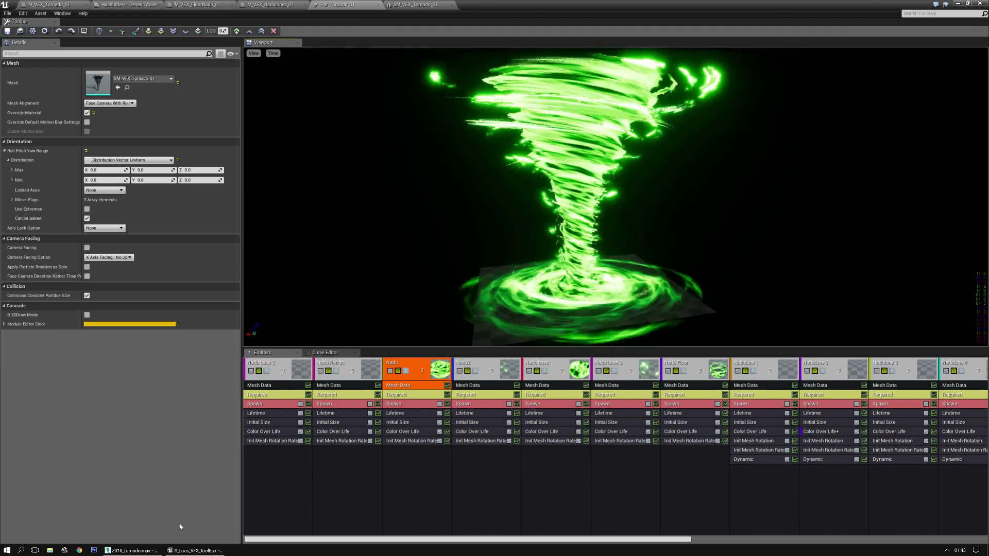
{"action": "left_click", "coordinate": [142, 554]}
{"action": "scroll", "coordinate": [353, 336], "scroll_direction": "up", "scroll_amount": 3}
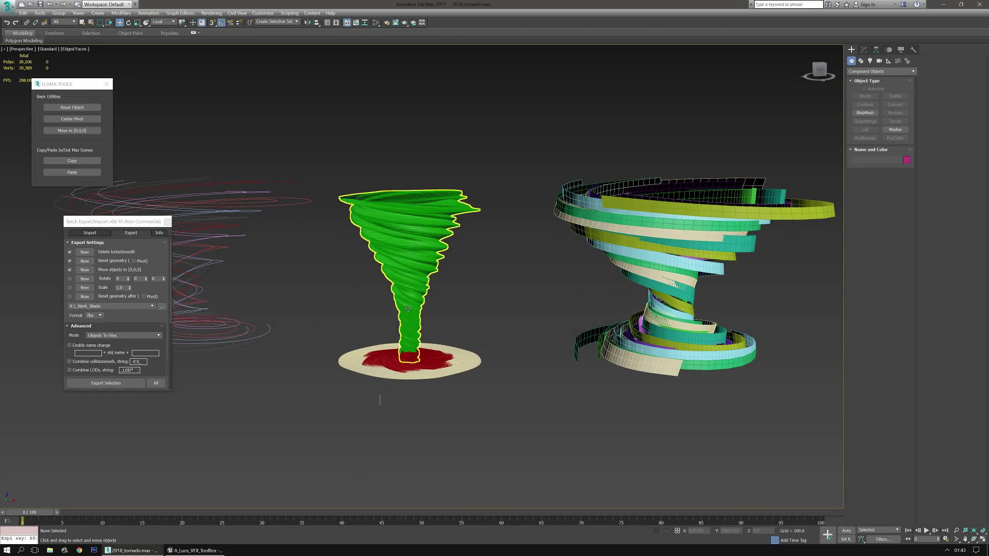
{"action": "left_click", "coordinate": [424, 274]}
{"action": "scroll", "coordinate": [424, 274], "scroll_direction": "up", "scroll_amount": 2}
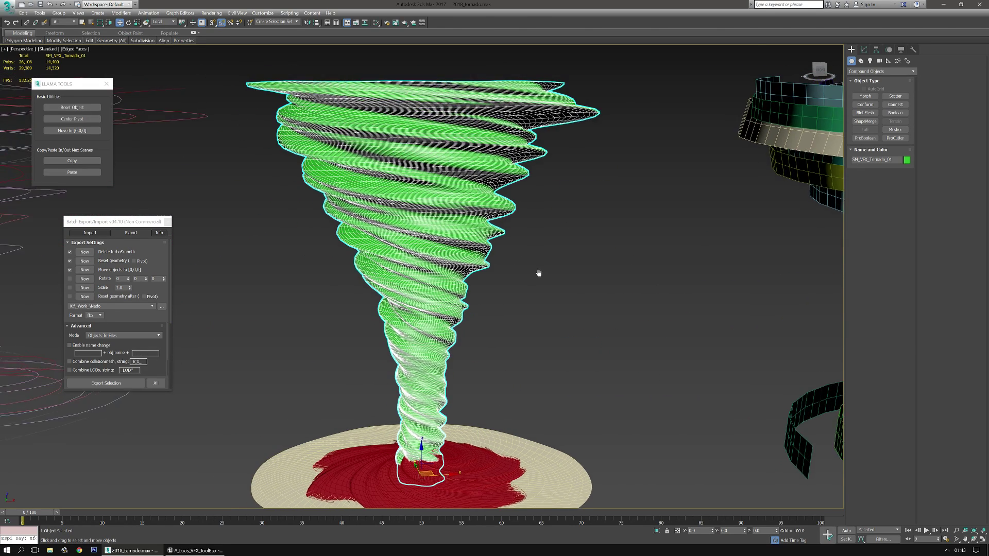
{"action": "scroll", "coordinate": [537, 272], "scroll_direction": "up", "scroll_amount": 2}
{"action": "middle_click_drag", "start_coordinate": [370, 286], "coordinate": [364, 277]}
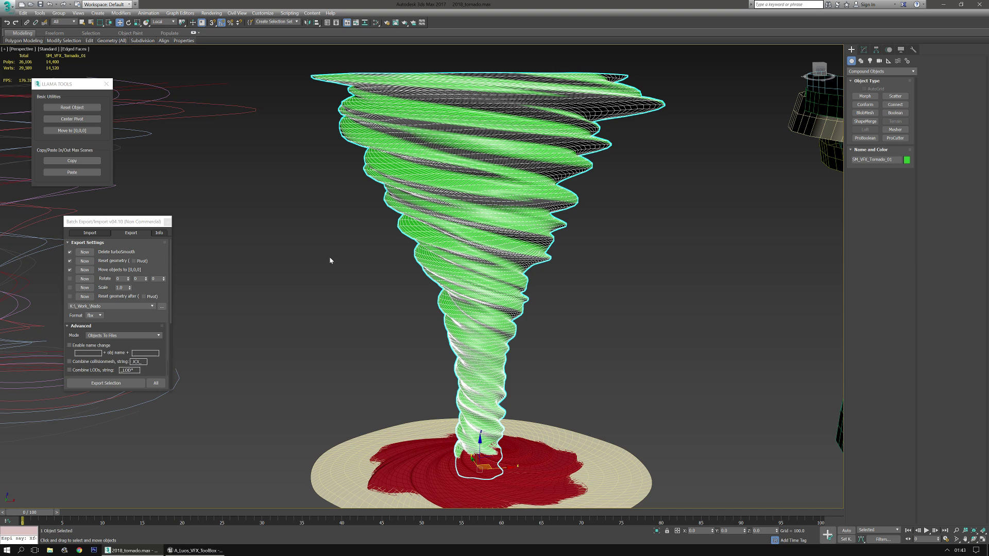
{"action": "middle_click_drag", "start_coordinate": [402, 338], "coordinate": [409, 314]}
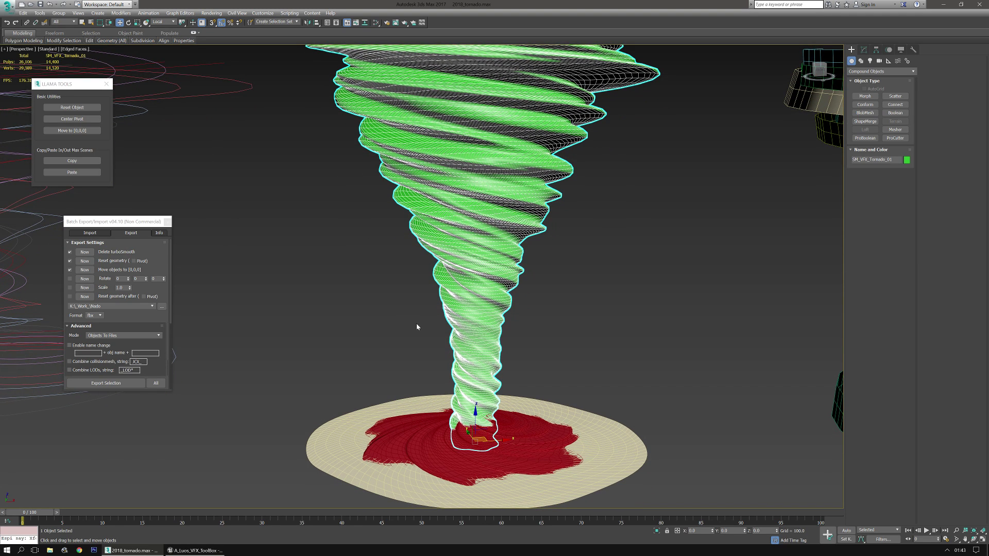
{"action": "middle_click_drag", "start_coordinate": [647, 313], "coordinate": [590, 243], "text": "alt"}
{"action": "scroll", "coordinate": [497, 271], "scroll_direction": "up", "scroll_amount": 2}
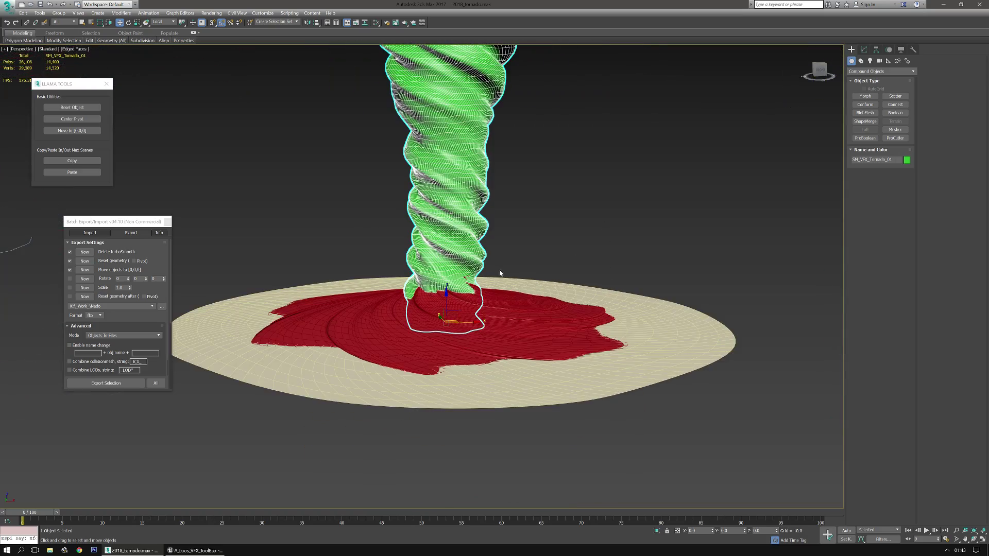
{"action": "scroll", "coordinate": [556, 239], "scroll_direction": "down", "scroll_amount": 1}
{"action": "left_click", "coordinate": [578, 372]}
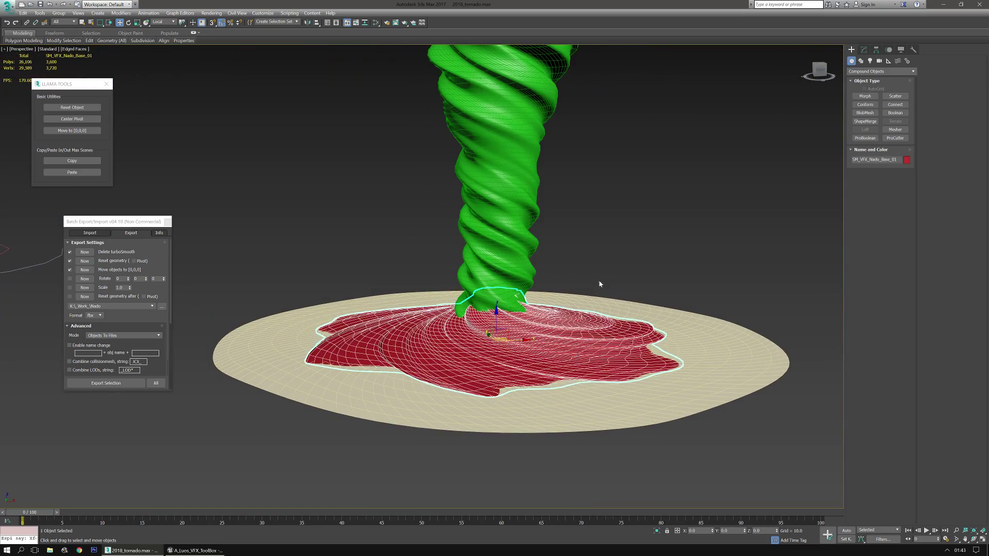
{"action": "mouse_move", "coordinate": [600, 284]}
{"action": "middle_mouse_down", "text": "alt"}
{"action": "mouse_move", "coordinate": [559, 289]}
{"action": "mouse_move", "coordinate": [579, 290]}
{"action": "mouse_move", "coordinate": [690, 366]}
{"action": "middle_mouse_up", "text": "alt"}
{"action": "left_click", "coordinate": [685, 357]}
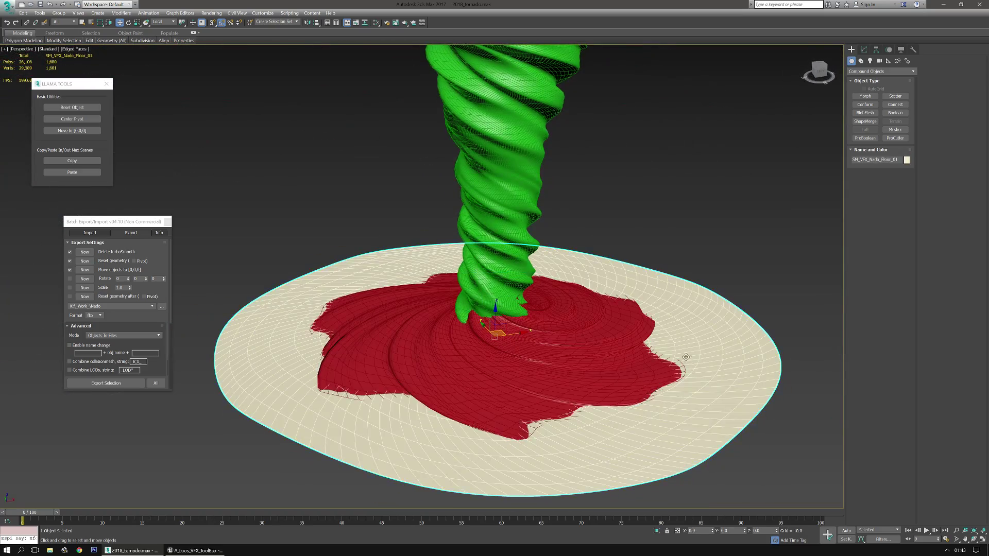
{"action": "mouse_move", "coordinate": [564, 316]}
{"action": "middle_mouse_down", "text": "alt"}
{"action": "mouse_move", "coordinate": [532, 291]}
{"action": "mouse_move", "coordinate": [488, 306]}
{"action": "middle_mouse_up", "text": "alt"}
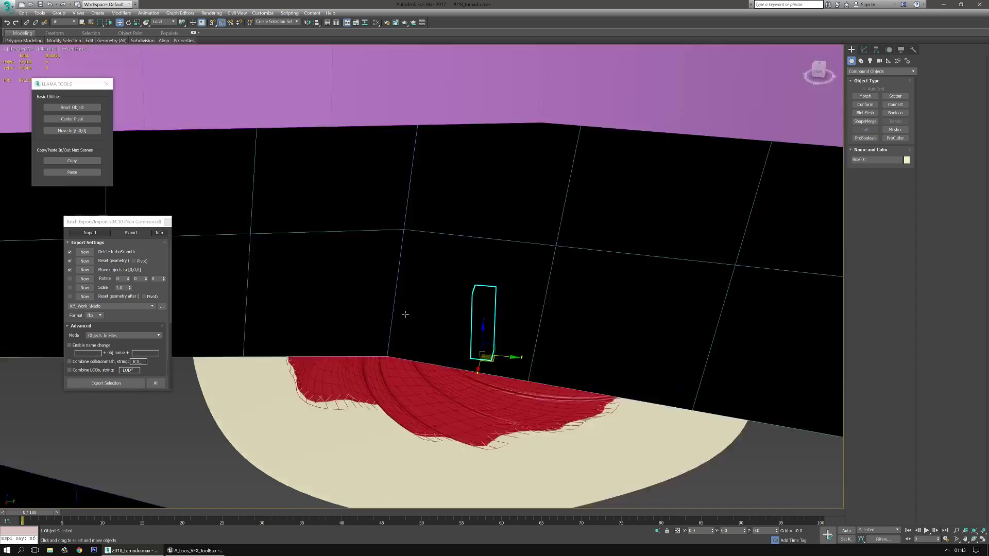
{"action": "middle_click_drag", "start_coordinate": [441, 317], "coordinate": [454, 314], "text": "alt"}
{"action": "scroll", "coordinate": [455, 313], "scroll_direction": "down", "scroll_amount": 5}
{"action": "mouse_move", "coordinate": [293, 292]}
{"action": "middle_mouse_down", "text": "alt"}
{"action": "mouse_move", "coordinate": [455, 323]}
{"action": "mouse_move", "coordinate": [364, 266]}
{"action": "middle_mouse_up", "text": "alt"}
{"action": "left_click", "coordinate": [568, 283]}
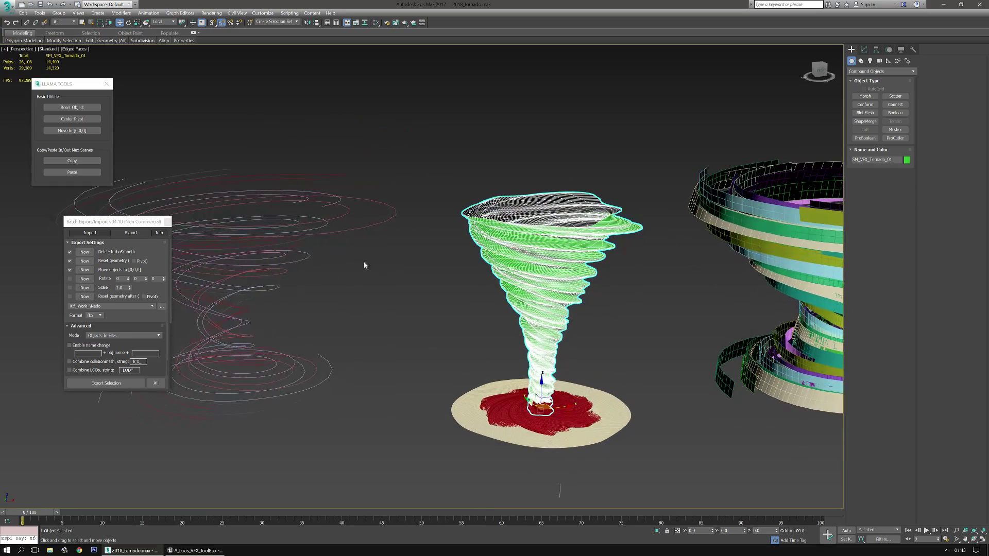
{"action": "middle_click_drag", "start_coordinate": [346, 174], "coordinate": [370, 313], "text": "alt"}
{"action": "scroll", "coordinate": [712, 287], "scroll_direction": "up", "scroll_amount": 5}
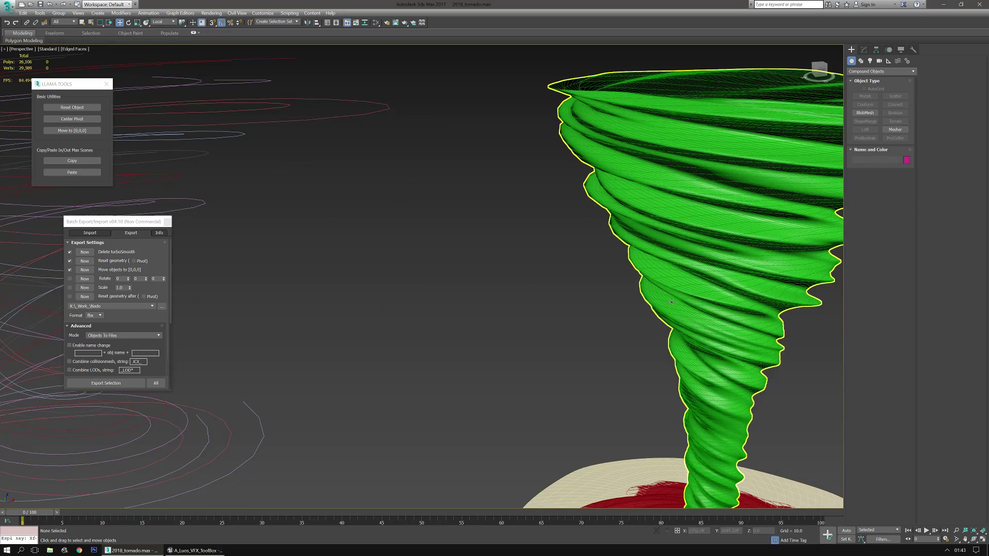
- Select the ribbon tornado in 3ds Max edge mode, then return to Unreal's Cascade
{"action": "middle_click_drag", "start_coordinate": [711, 289], "coordinate": [524, 257]}
{"action": "key", "text": "2"}
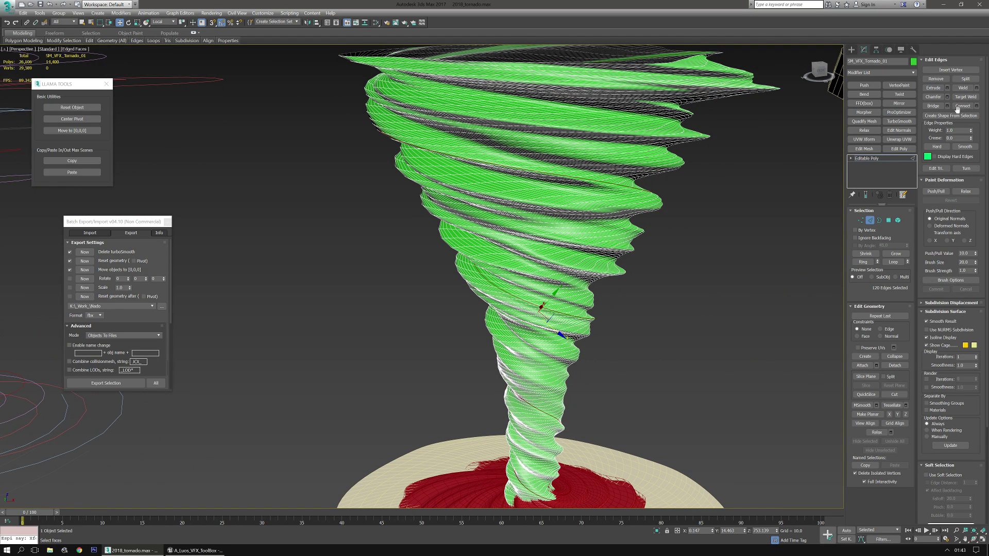
{"action": "scroll", "coordinate": [795, 308], "scroll_direction": "down", "scroll_amount": 5}
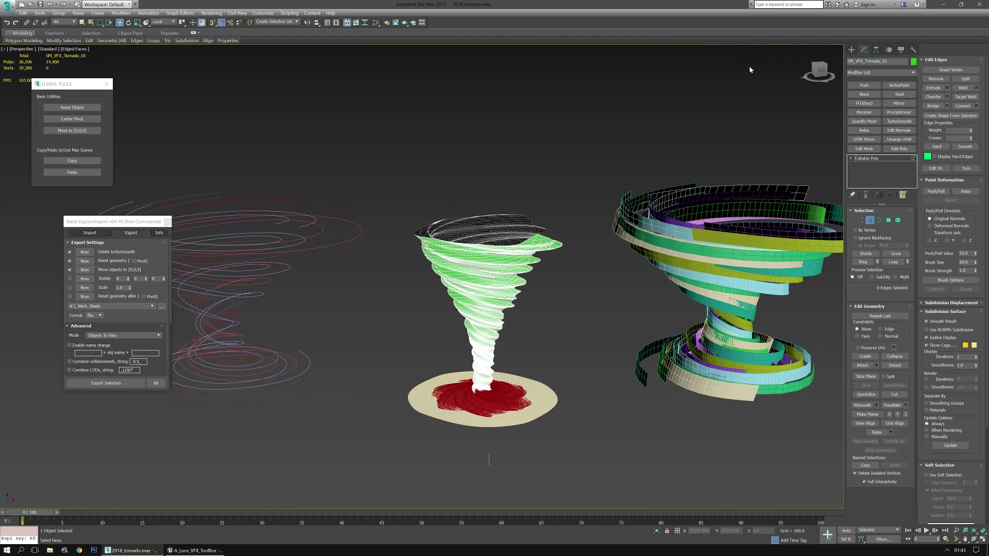
{"action": "scroll", "coordinate": [737, 175], "scroll_direction": "up", "scroll_amount": 3}
{"action": "scroll", "coordinate": [728, 146], "scroll_direction": "up", "scroll_amount": 2}
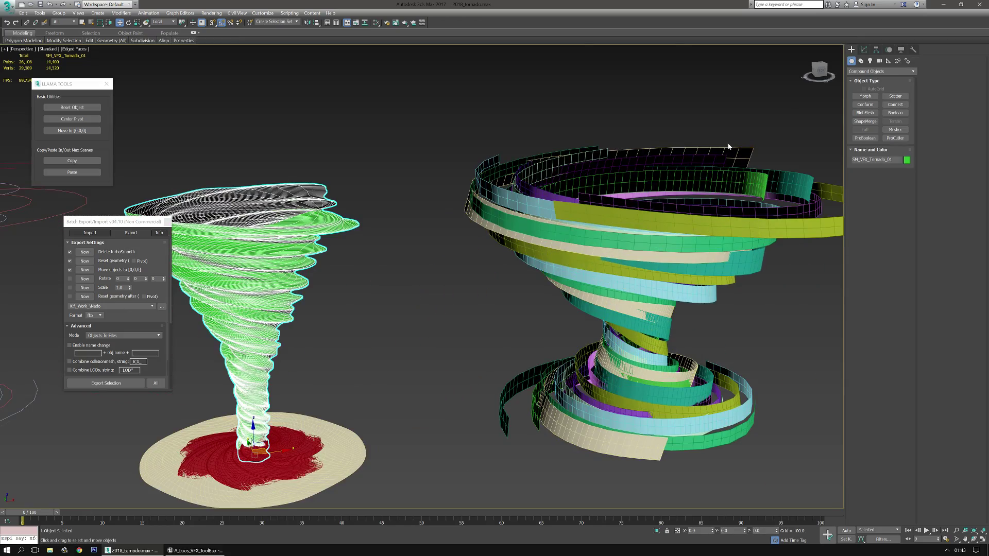
{"action": "left_click", "coordinate": [630, 440]}
{"action": "middle_click_drag", "start_coordinate": [630, 440], "coordinate": [179, 549], "text": "alt"}
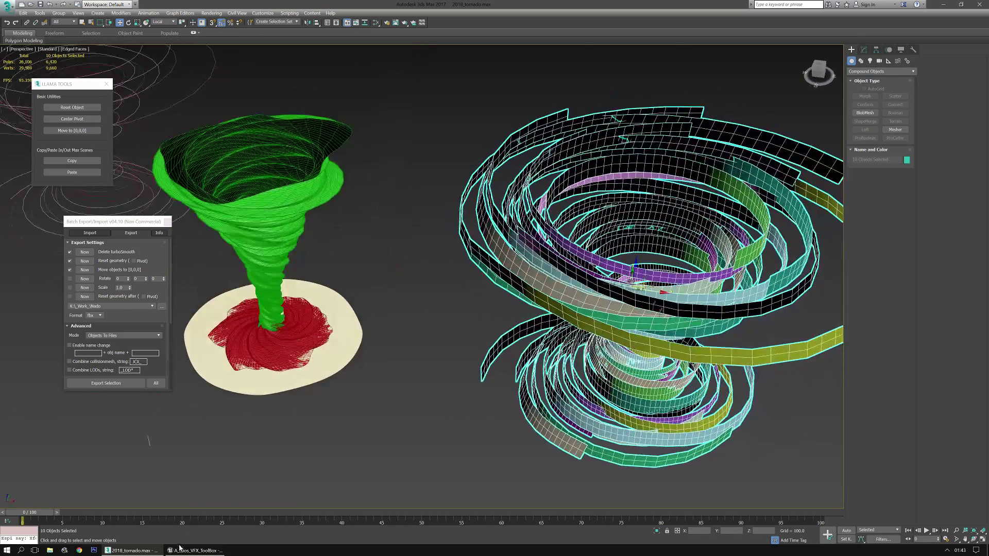
{"action": "left_click", "coordinate": [186, 551]}
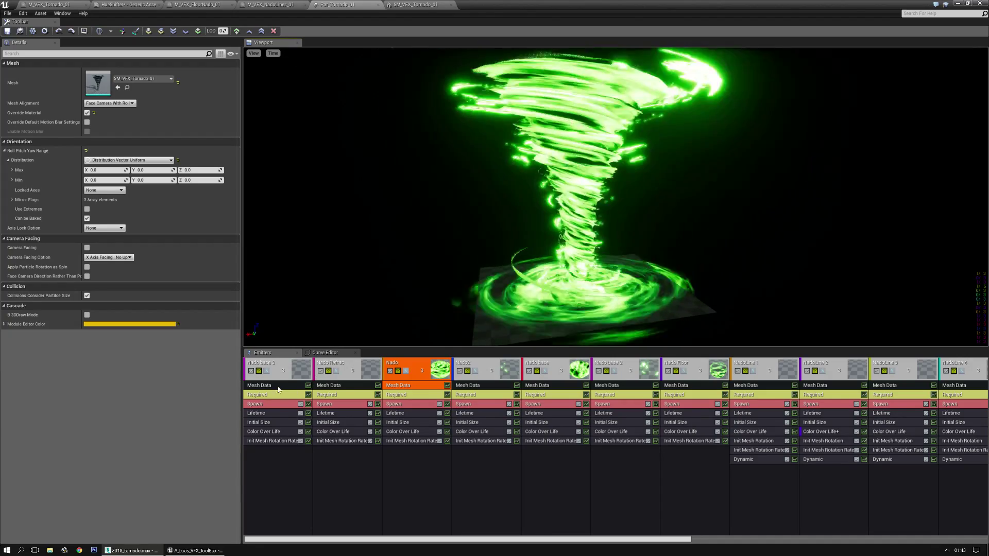
- Solo the Nado base 3, Nado Refrac and Nado emitters in turn
{"action": "left_click", "coordinate": [267, 371]}
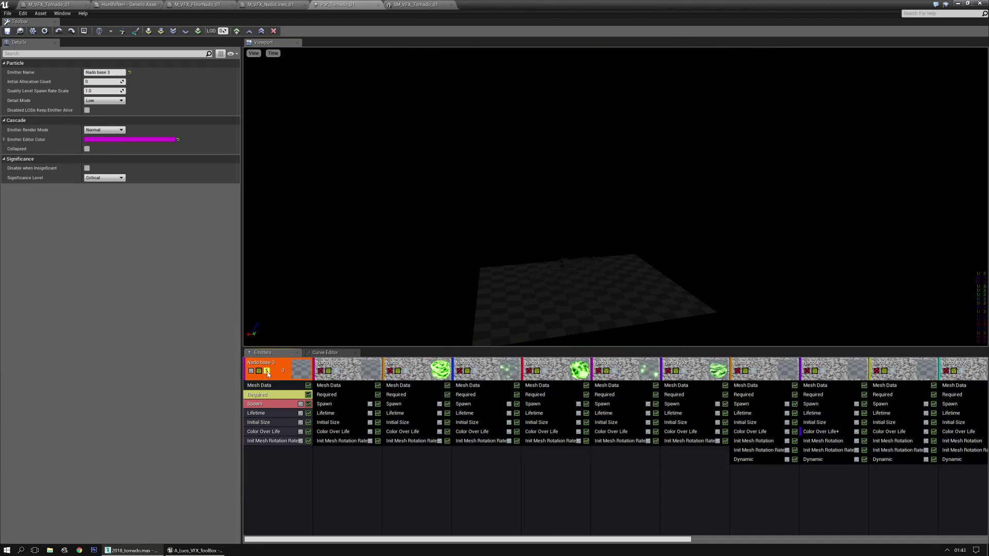
{"action": "left_click_drag", "start_coordinate": [493, 255], "coordinate": [493, 216]}
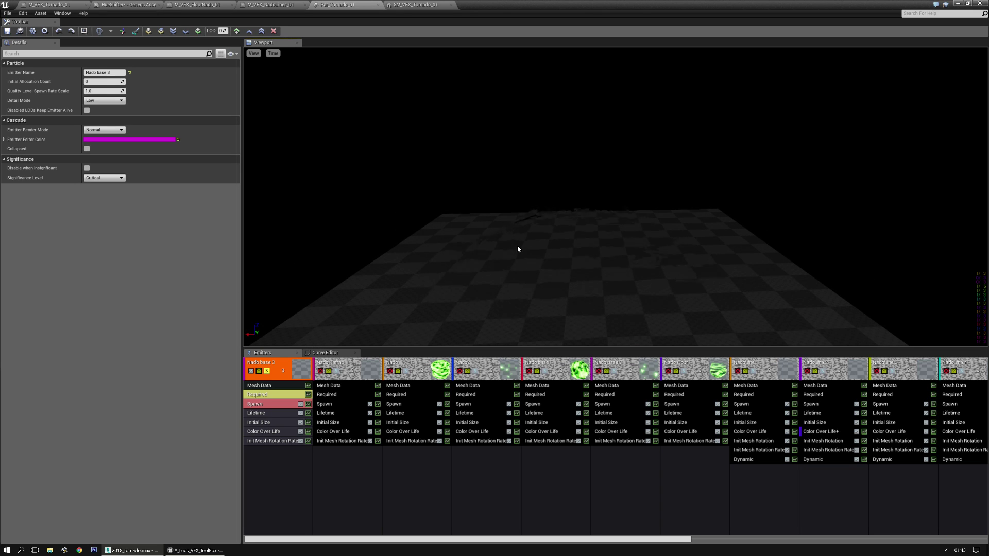
{"action": "left_click", "coordinate": [267, 371]}
{"action": "left_click", "coordinate": [337, 370]}
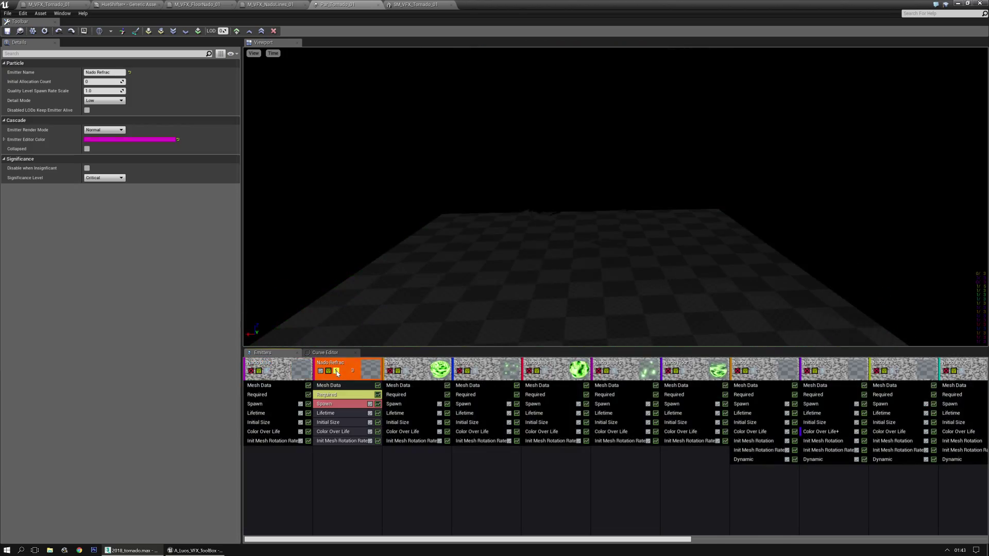
{"action": "left_click", "coordinate": [335, 371]}
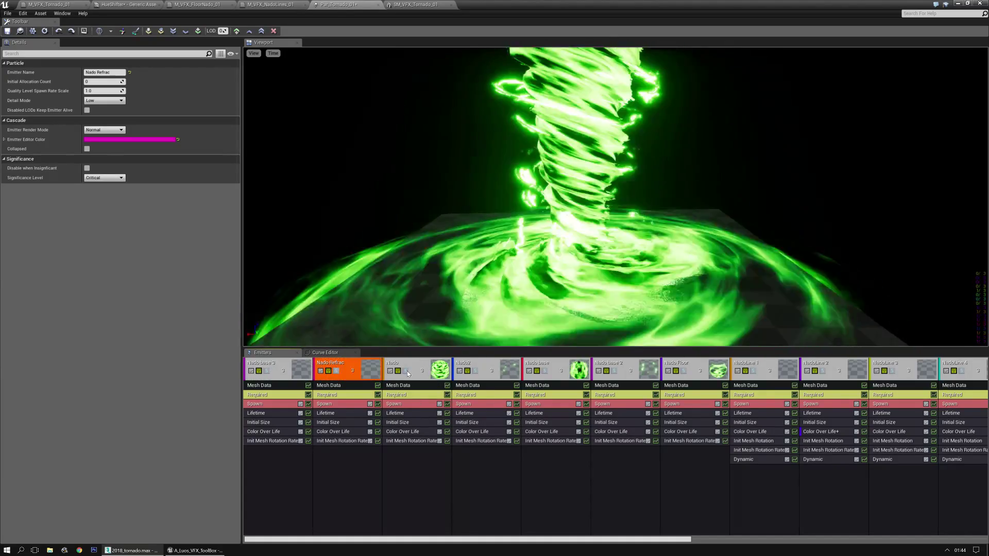
{"action": "left_click", "coordinate": [408, 370]}
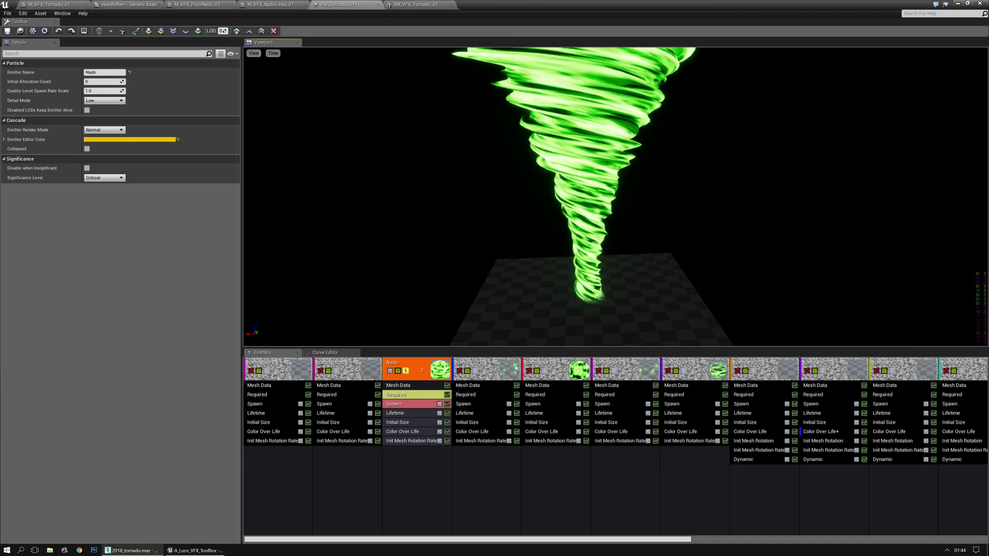
{"action": "left_click", "coordinate": [408, 371]}
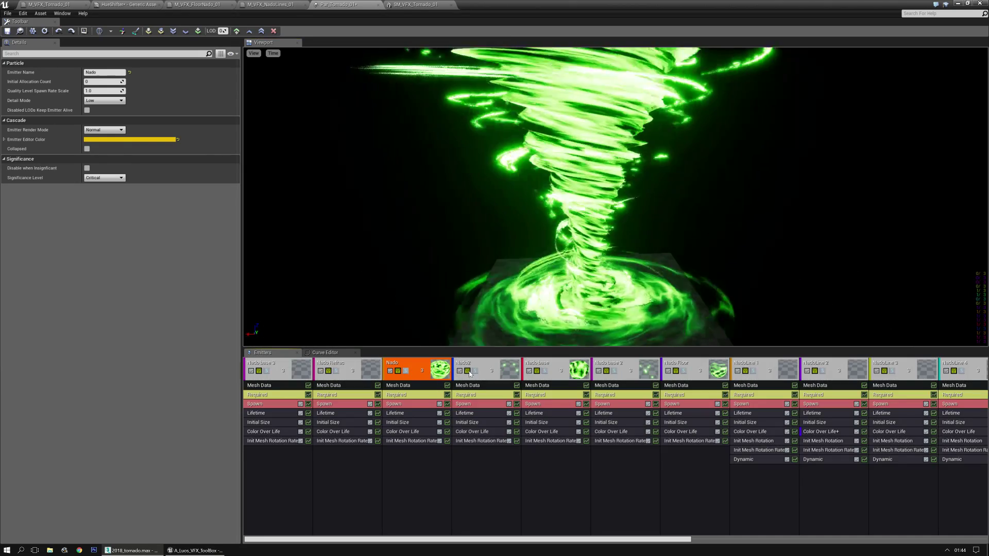
- Solo Nado2, Nado base, Nado base 2 and Nado Floor, then clear Solo
{"action": "left_click", "coordinate": [474, 372]}
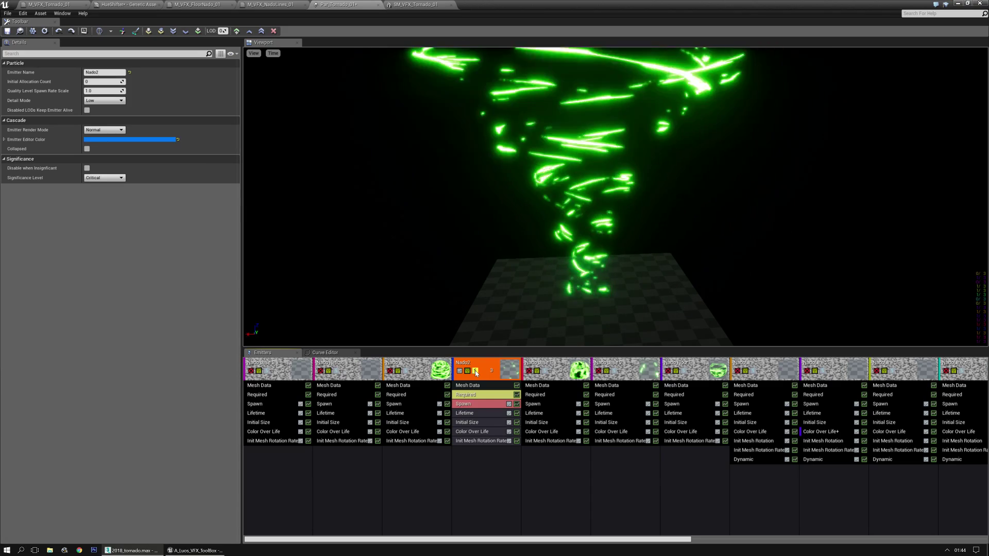
{"action": "left_click", "coordinate": [475, 372]}
{"action": "left_click", "coordinate": [545, 371]}
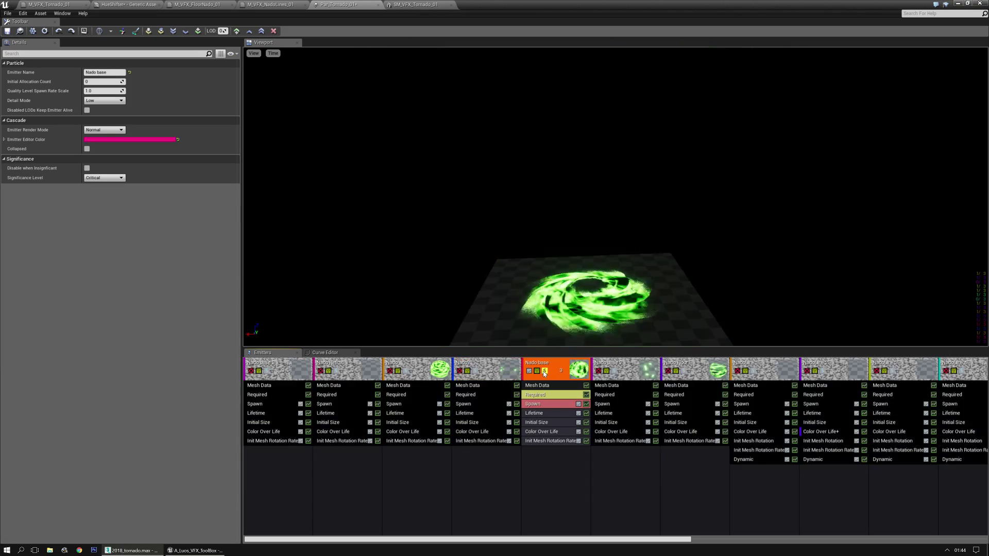
{"action": "left_click", "coordinate": [545, 372]}
{"action": "left_click", "coordinate": [614, 371]}
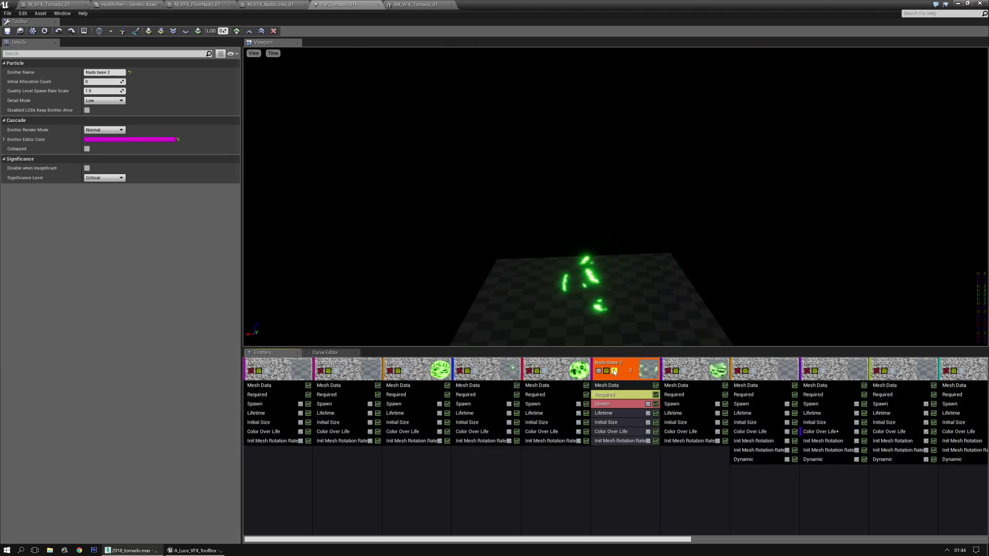
{"action": "left_click", "coordinate": [615, 372]}
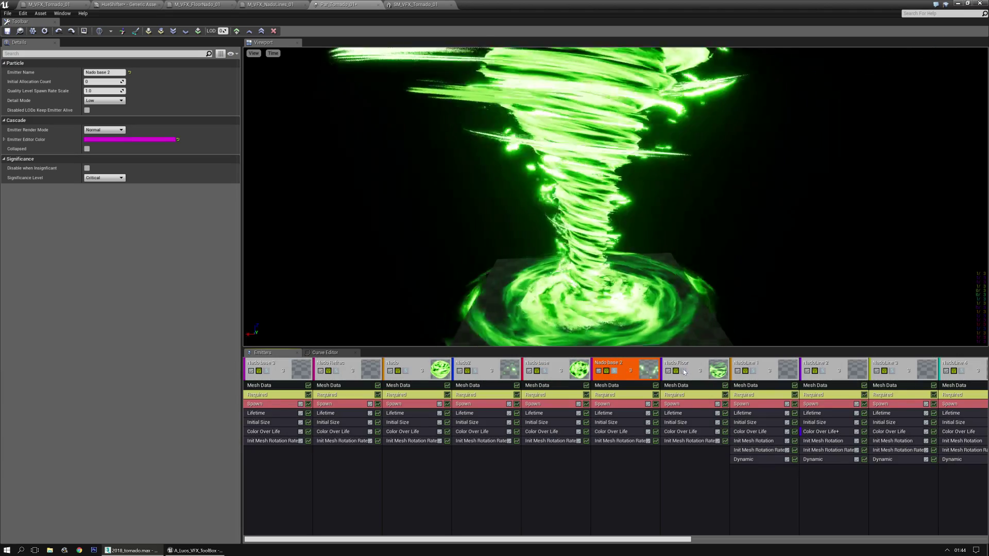
{"action": "left_click", "coordinate": [683, 372]}
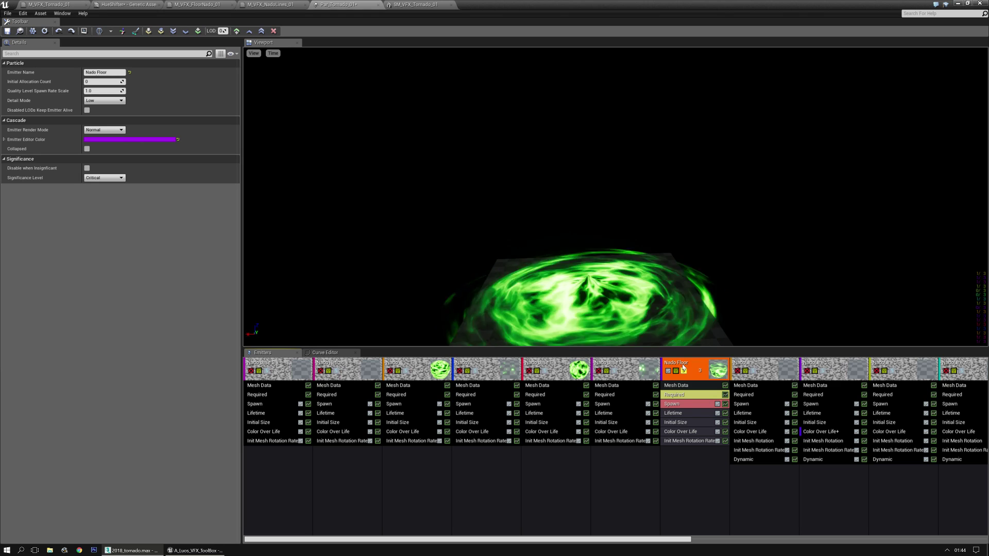
{"action": "left_click", "coordinate": [684, 371]}
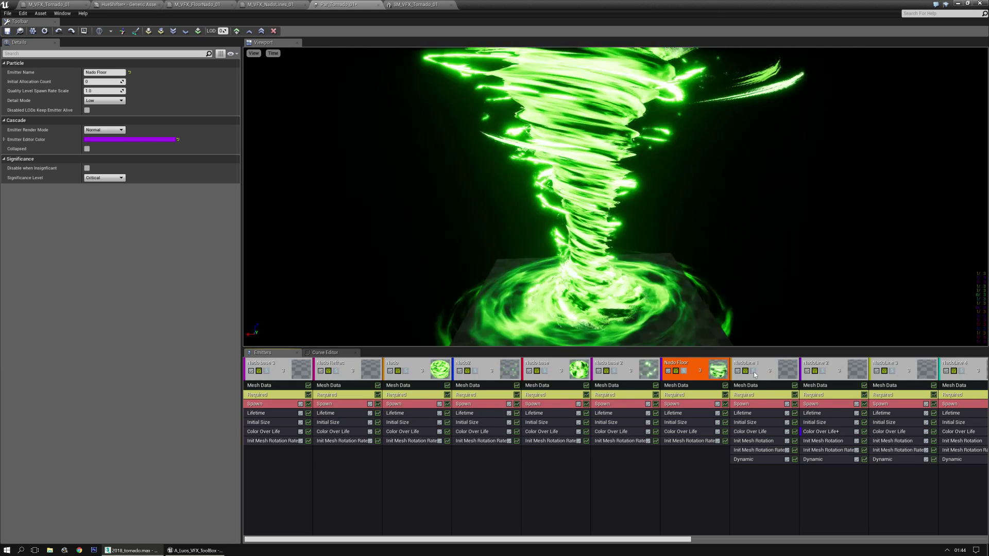
- Solo each NadoLine emitter, 1 through 10, in turn
{"action": "left_click", "coordinate": [753, 372]}
{"action": "left_click", "coordinate": [823, 372]}
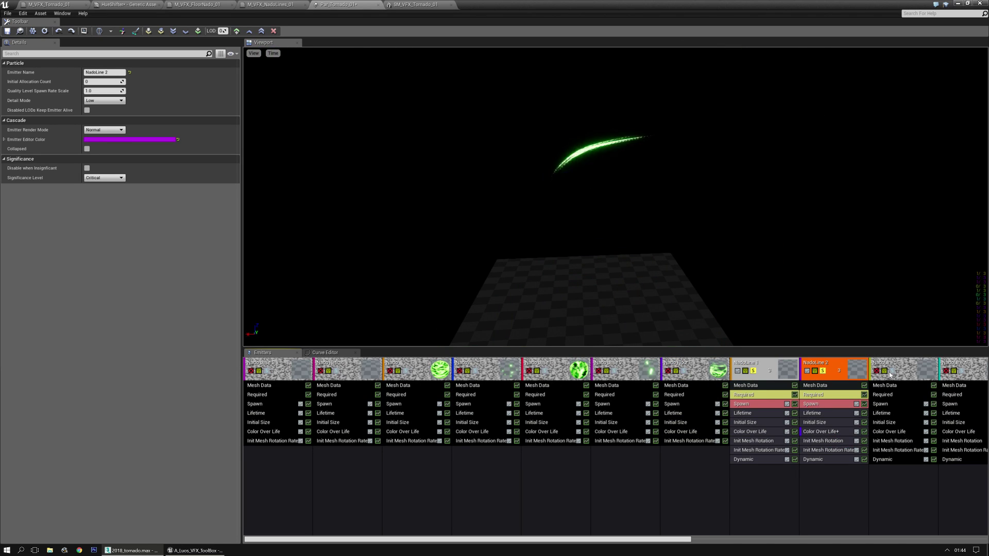
{"action": "left_click", "coordinate": [892, 372]}
{"action": "left_click_drag", "start_coordinate": [656, 540], "coordinate": [936, 528]}
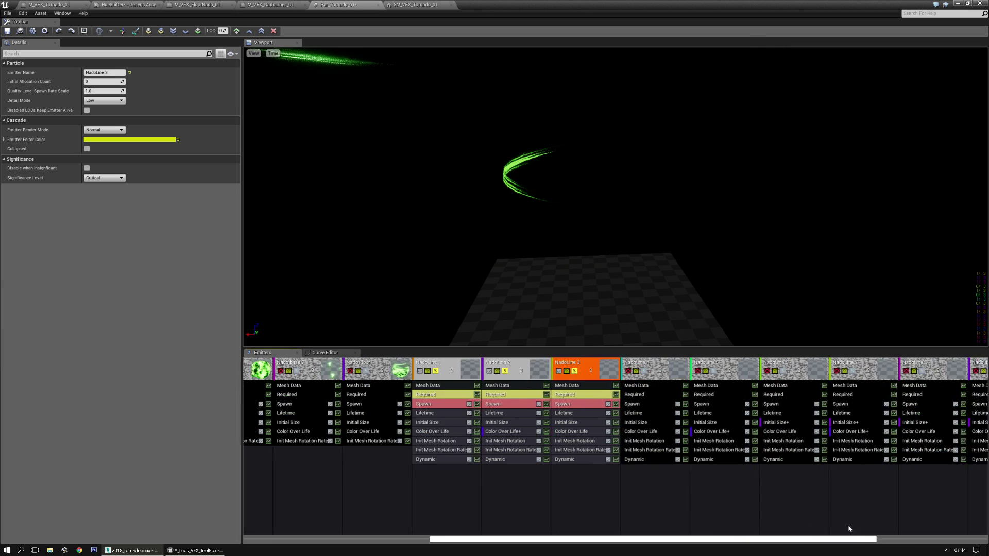
{"action": "left_click", "coordinate": [473, 371]}
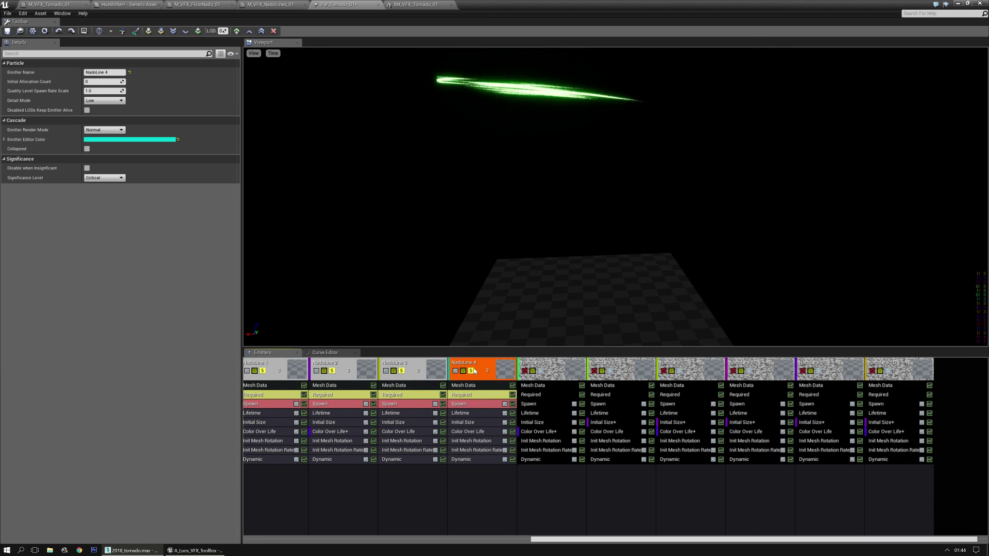
{"action": "left_click", "coordinate": [539, 372]}
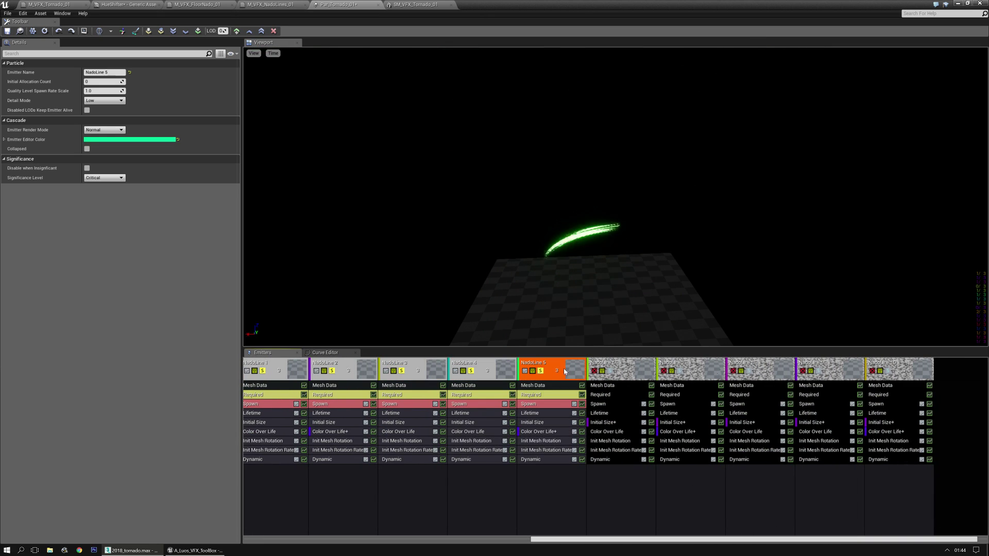
{"action": "left_click", "coordinate": [613, 371]}
{"action": "left_click", "coordinate": [682, 372]}
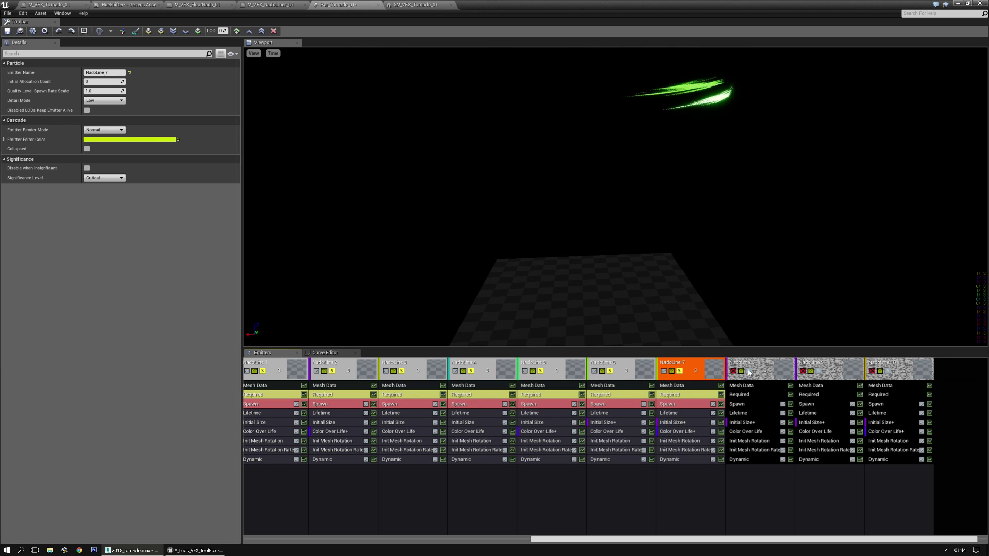
{"action": "left_click", "coordinate": [749, 371]}
{"action": "left_click", "coordinate": [817, 372]}
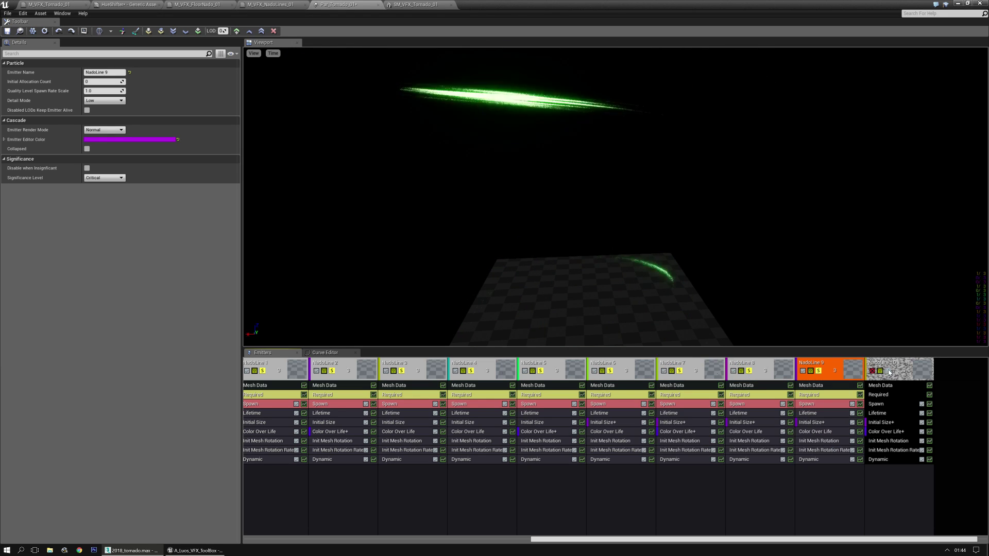
{"action": "left_click", "coordinate": [888, 372]}
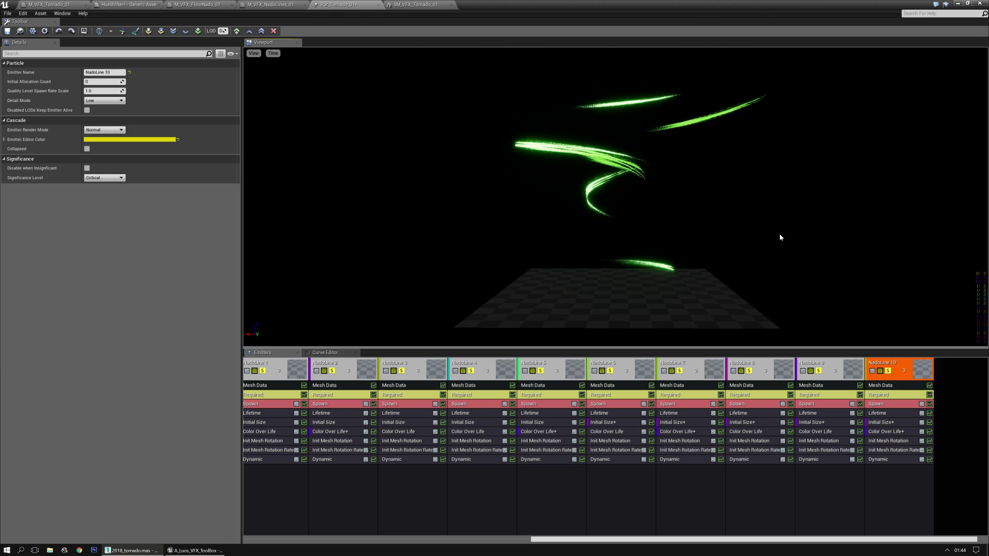
- Disable NadoLine 10, 9, 8, 7 and others down to 3, then re-enable all emitters
{"action": "left_click_drag", "start_coordinate": [780, 237], "coordinate": [757, 186]}
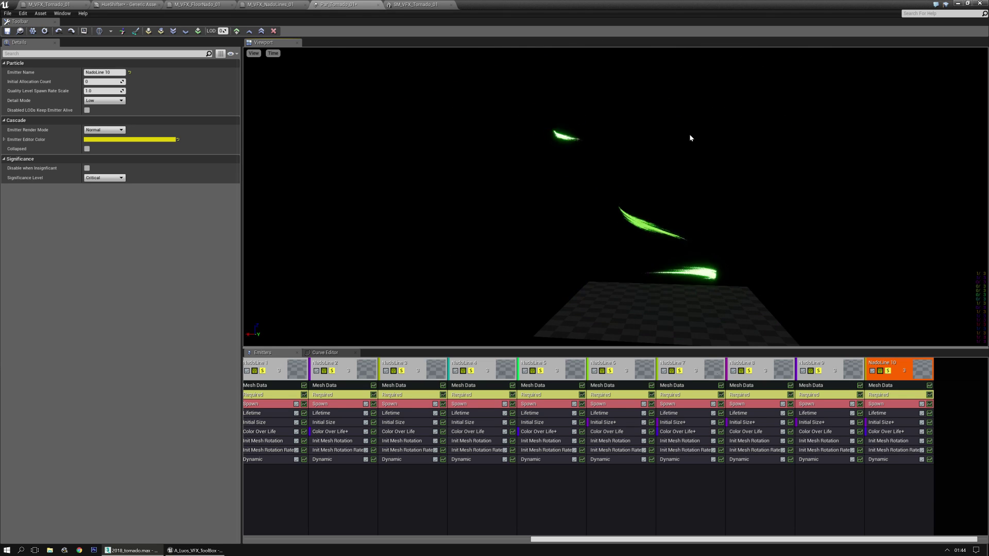
{"action": "left_click_drag", "start_coordinate": [664, 168], "coordinate": [887, 372]}
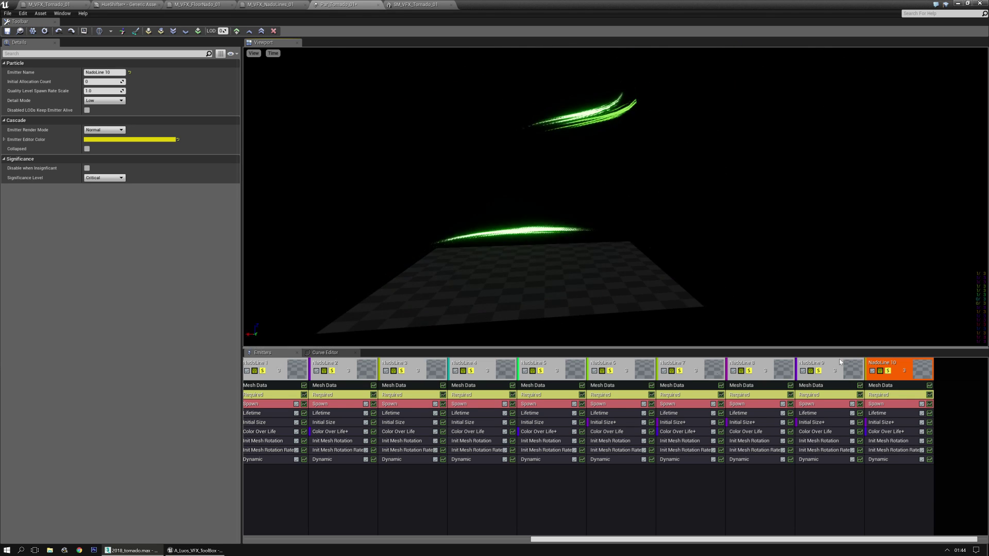
{"action": "left_click", "coordinate": [888, 372]}
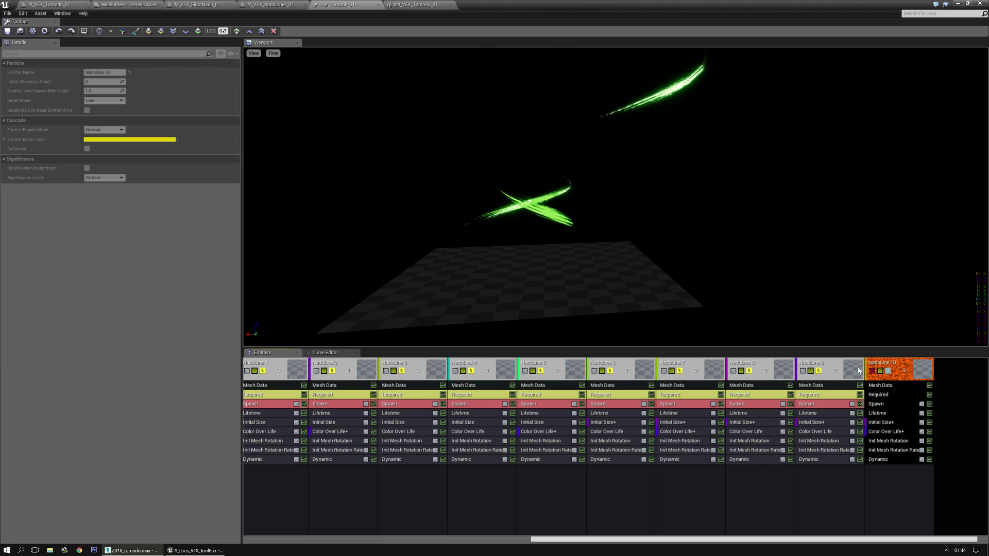
{"action": "left_click", "coordinate": [819, 371]}
{"action": "left_click", "coordinate": [749, 371]}
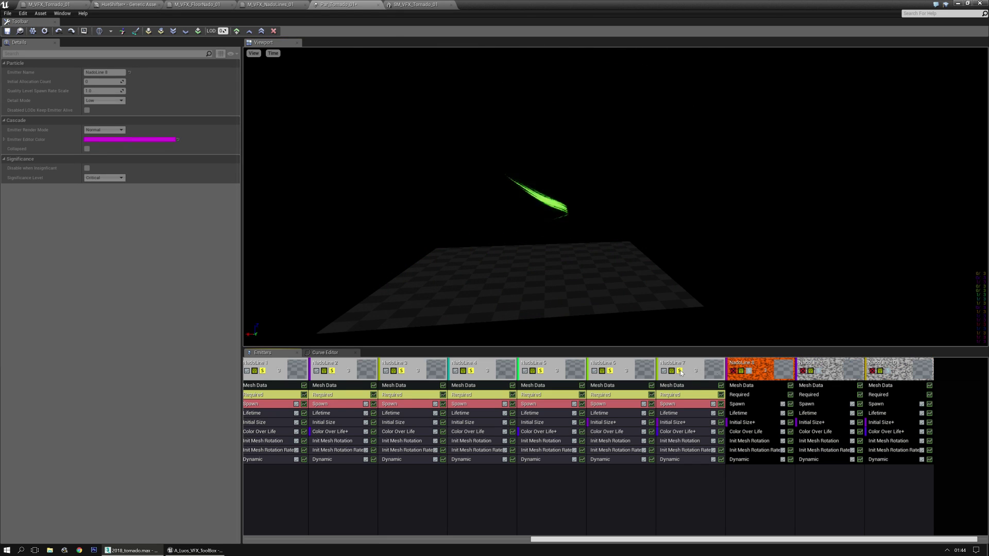
{"action": "left_click", "coordinate": [680, 371]}
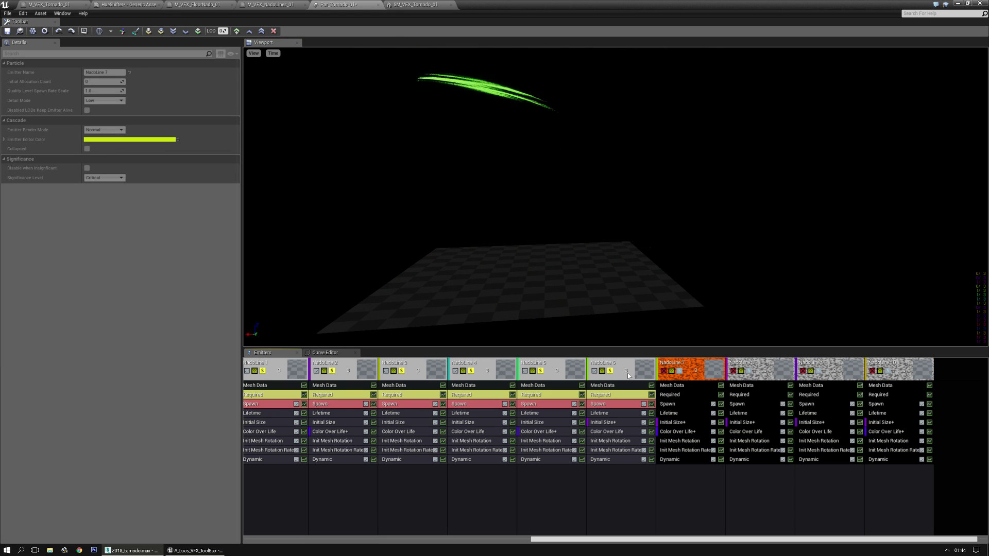
{"action": "left_click", "coordinate": [542, 372]}
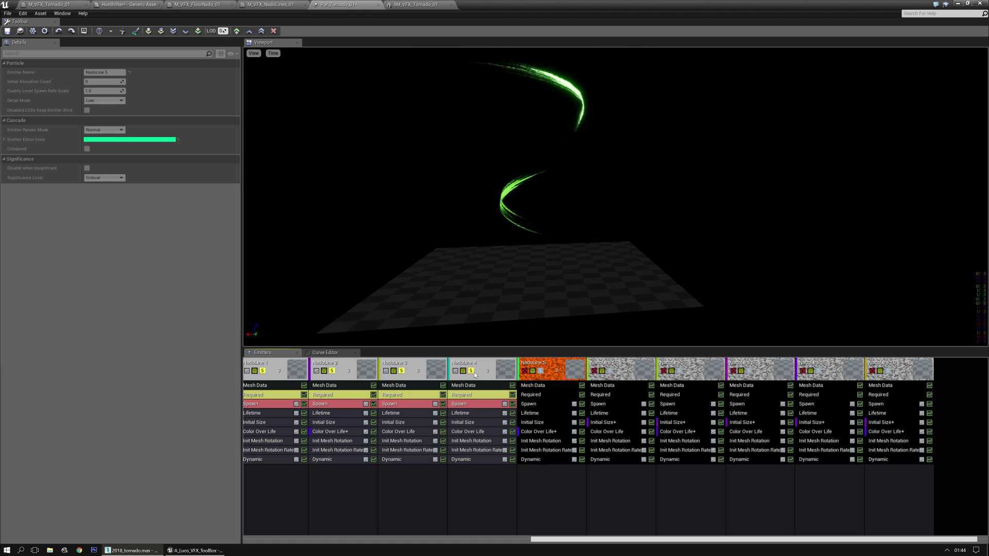
{"action": "left_click", "coordinate": [403, 373]}
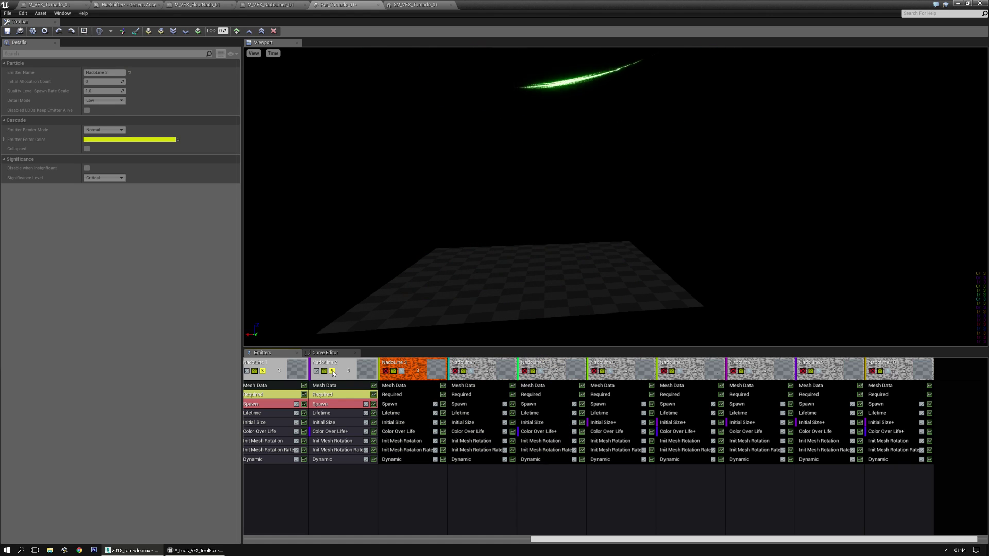
{"action": "left_click", "coordinate": [263, 371]}
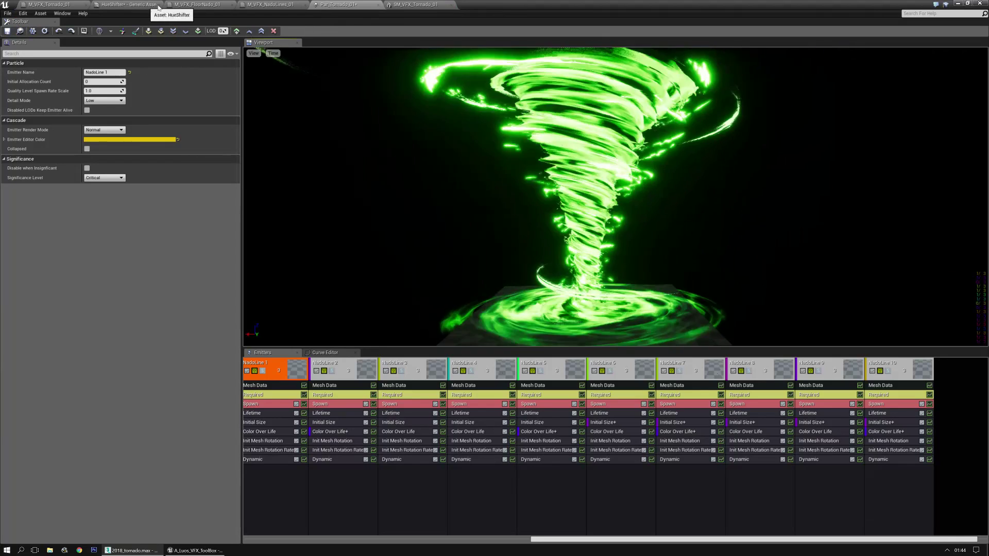
- Set the HueShifter Color1 default value to orange and return to P_Tornado_01
{"action": "left_click", "coordinate": [118, 5]}
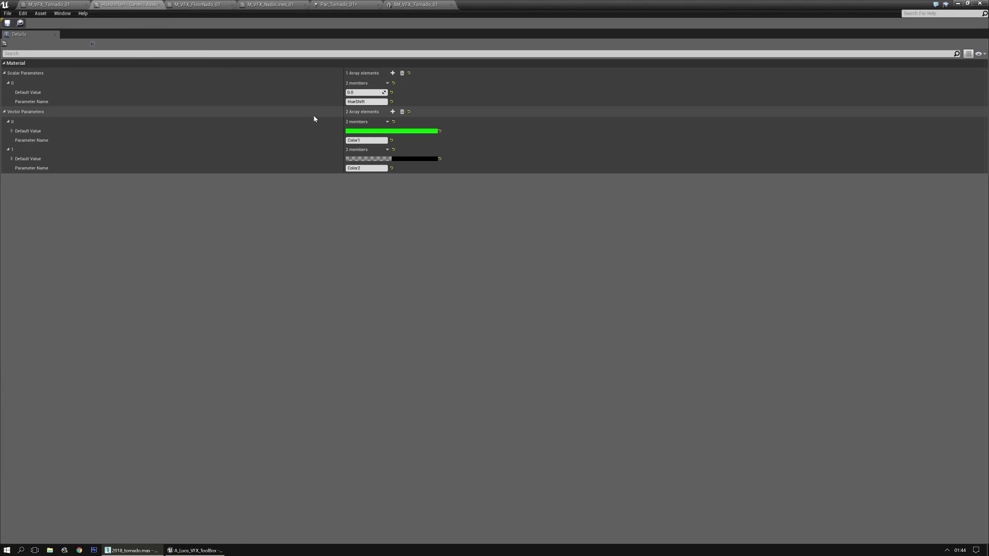
{"action": "left_click", "coordinate": [372, 132]}
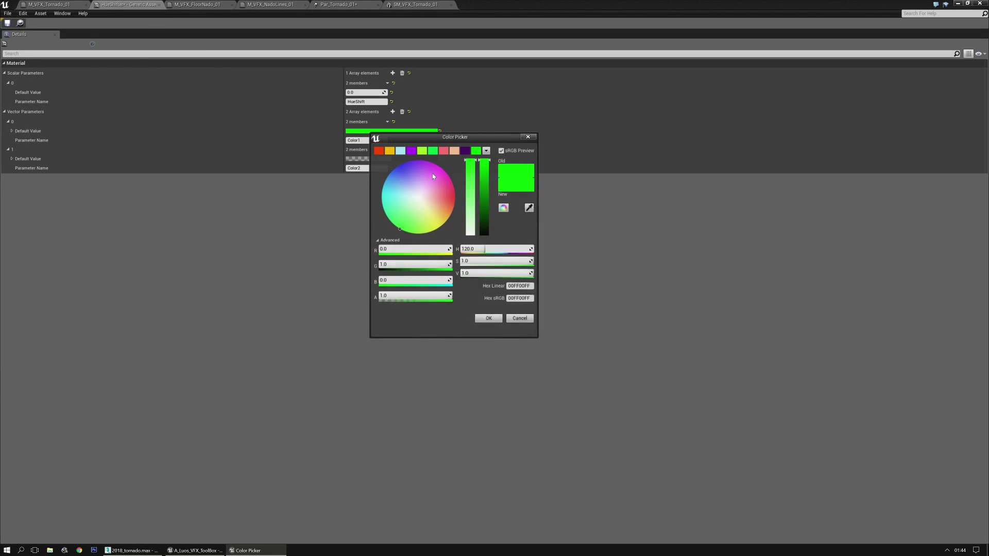
{"action": "left_click", "coordinate": [488, 318]}
{"action": "left_click", "coordinate": [415, 6]}
{"action": "left_click", "coordinate": [363, 5]}
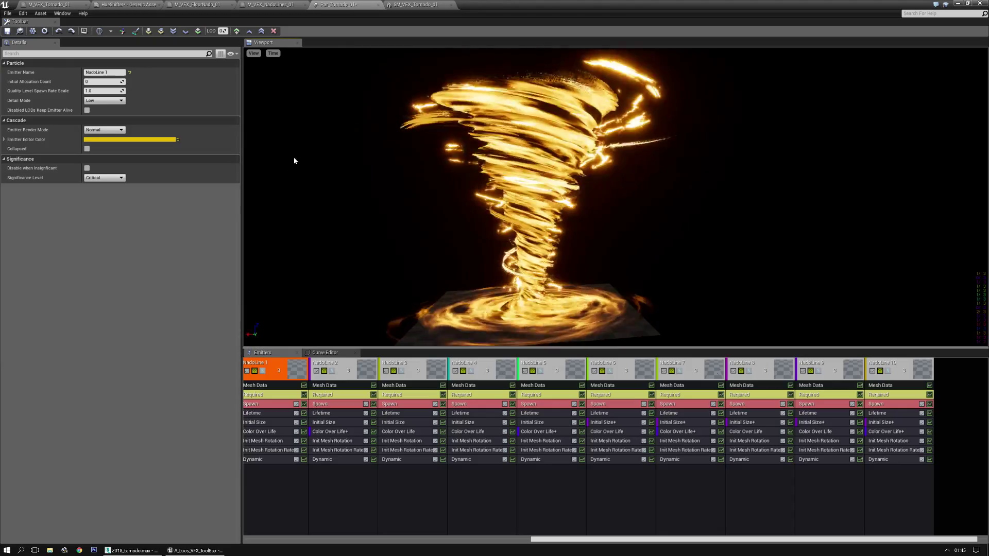
- Minimize Cascade to see the orange tornado on the level's checker floor
{"action": "left_click", "coordinate": [957, 4]}
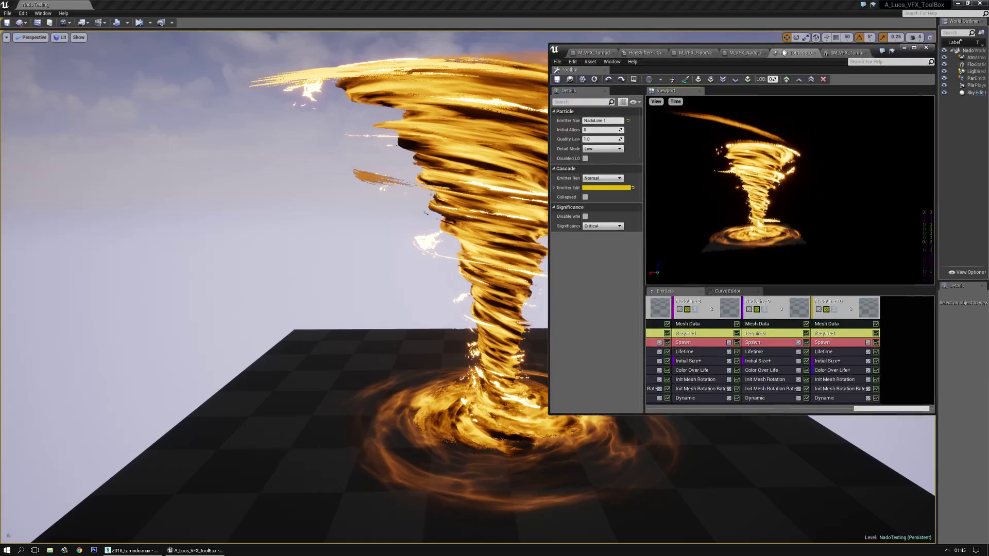